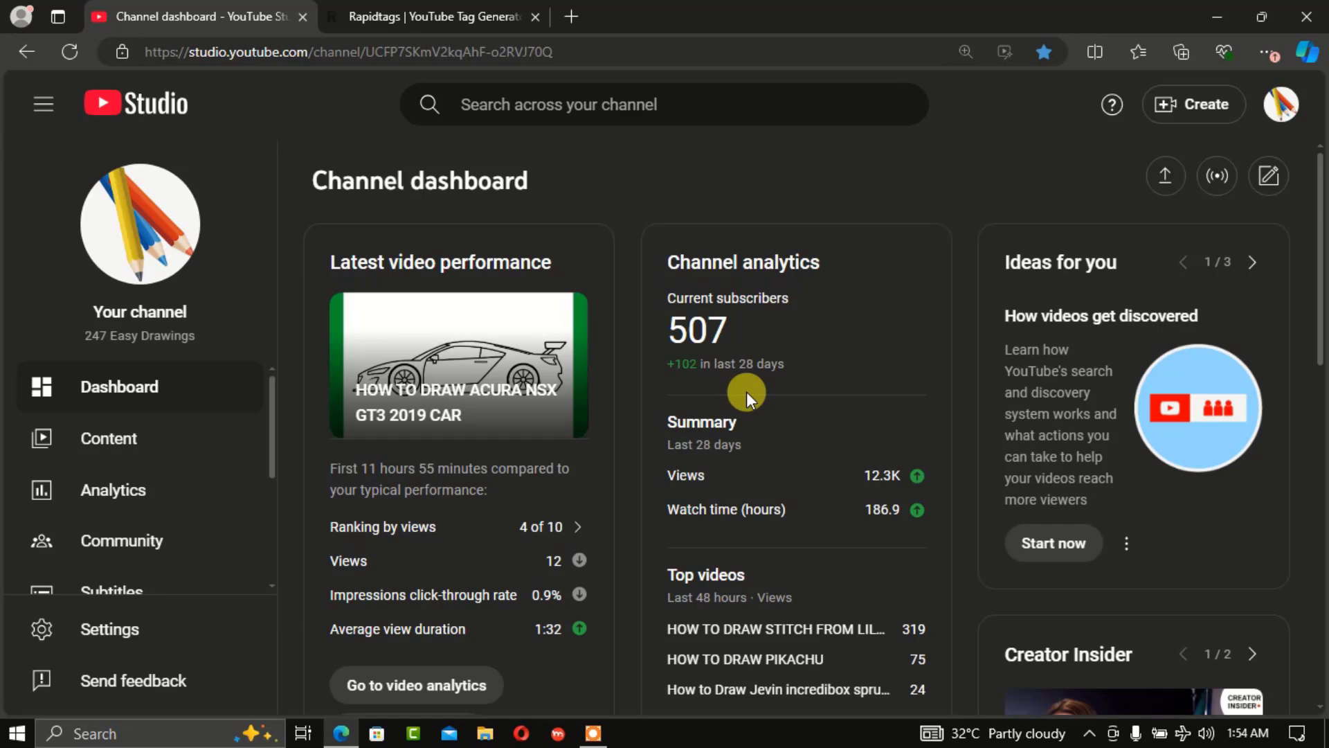
- Look over the channel dashboard's video performance, channel analytics, published videos and recent subscribers cards
scroll(746, 393, "down", 10)
scroll(746, 396, "up", 10)
scroll(737, 396, "down", 10)
scroll(727, 388, "up", 10)
scroll(731, 397, "down", 10)
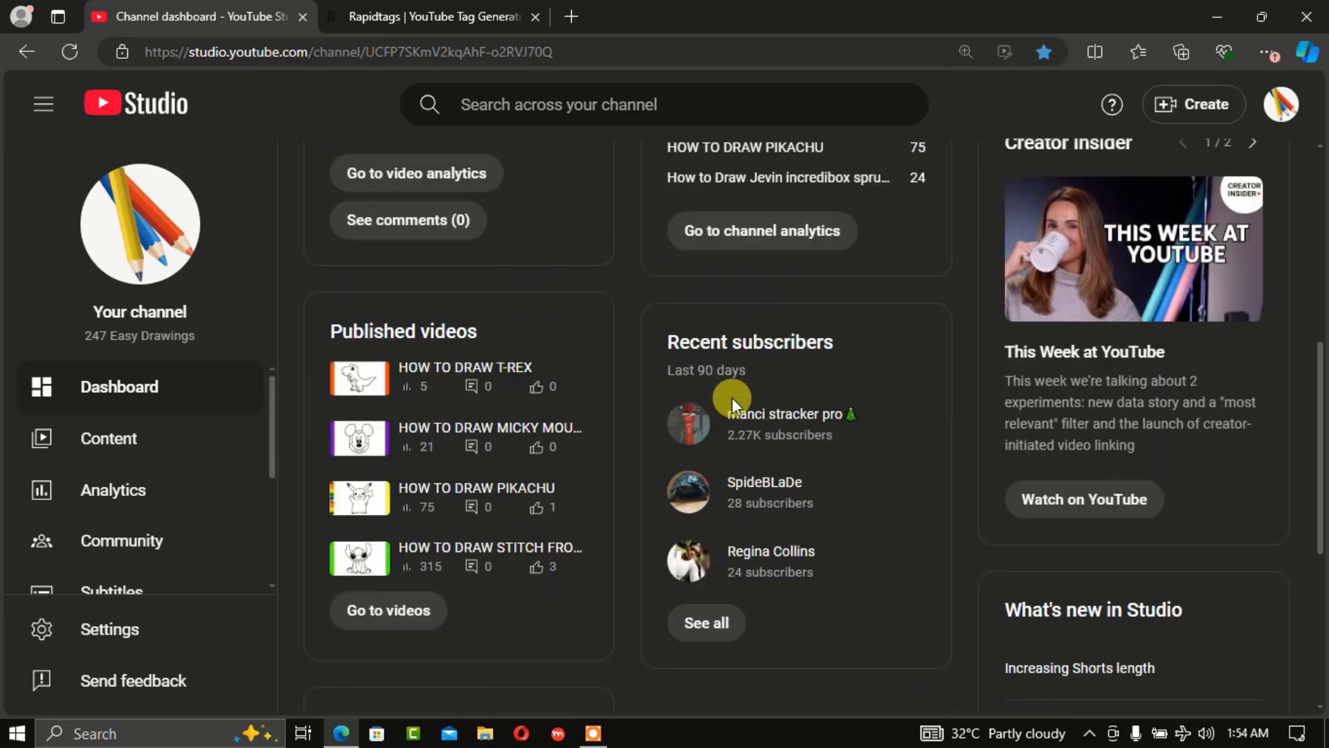
scroll(731, 397, "up", 10)
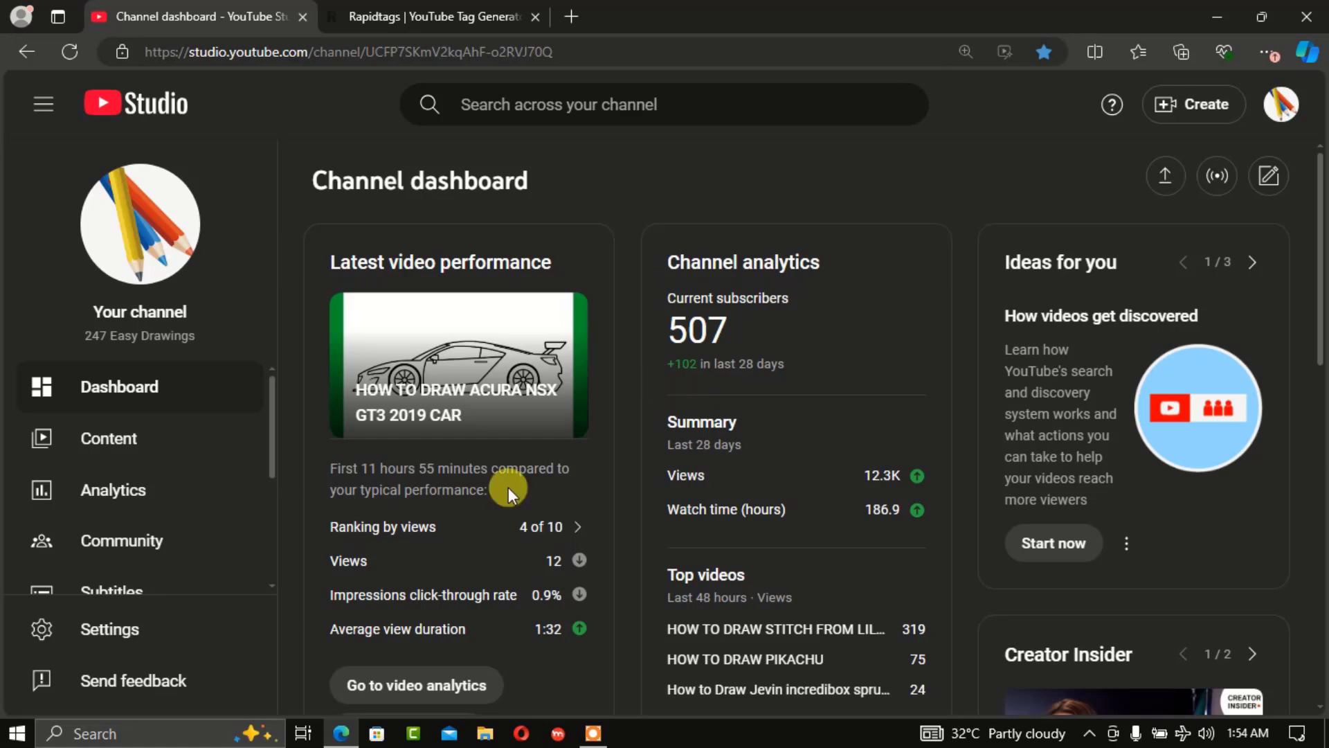
scroll(790, 415, "down", 4)
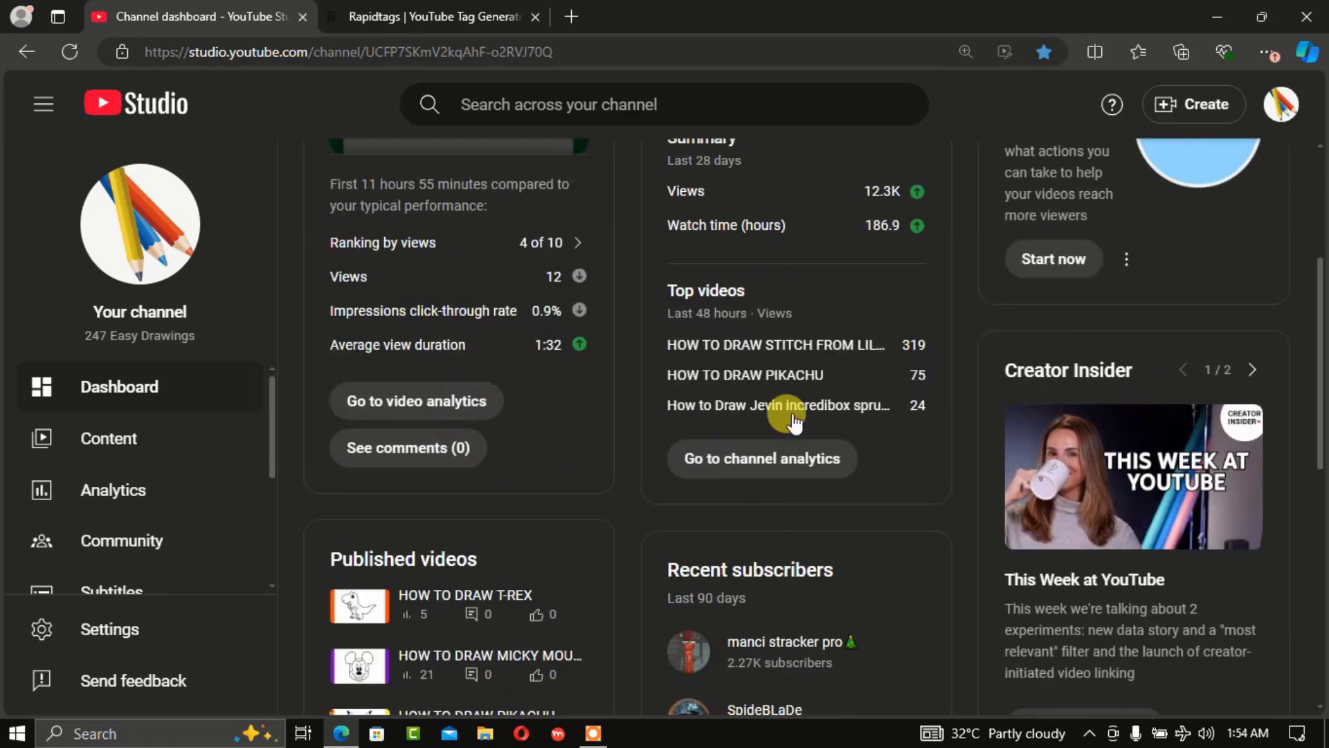
scroll(790, 415, "up", 4)
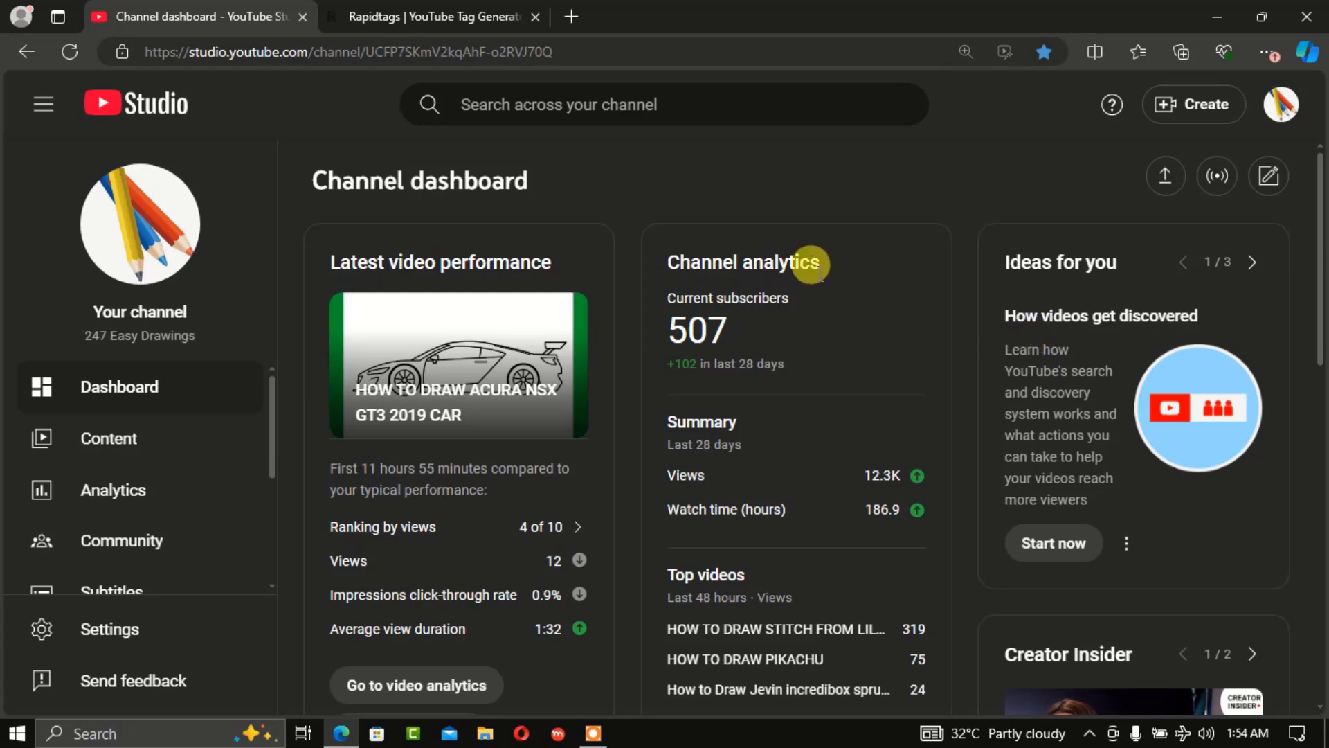
- Start a video upload and choose the file "BMW M4 competition G82 2020 247 drawings" from its folder
left_click(1165, 177)
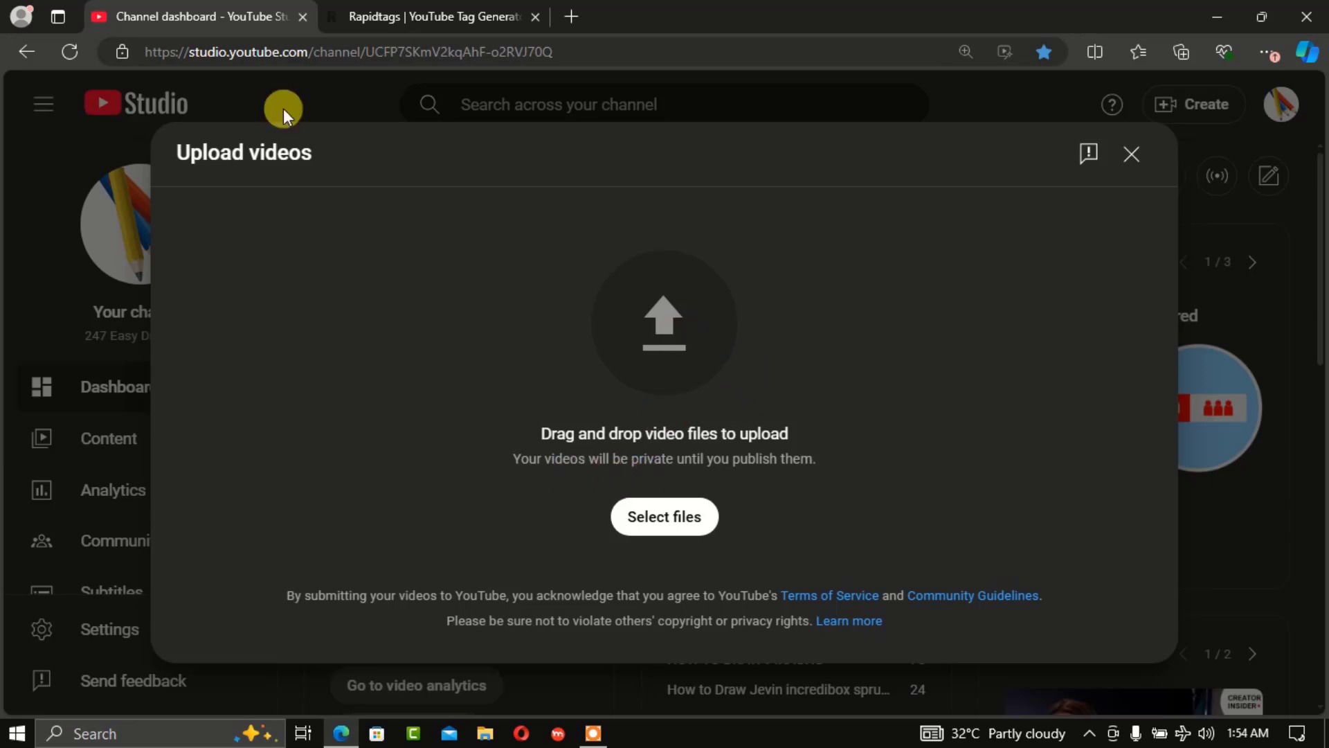
left_click(689, 527)
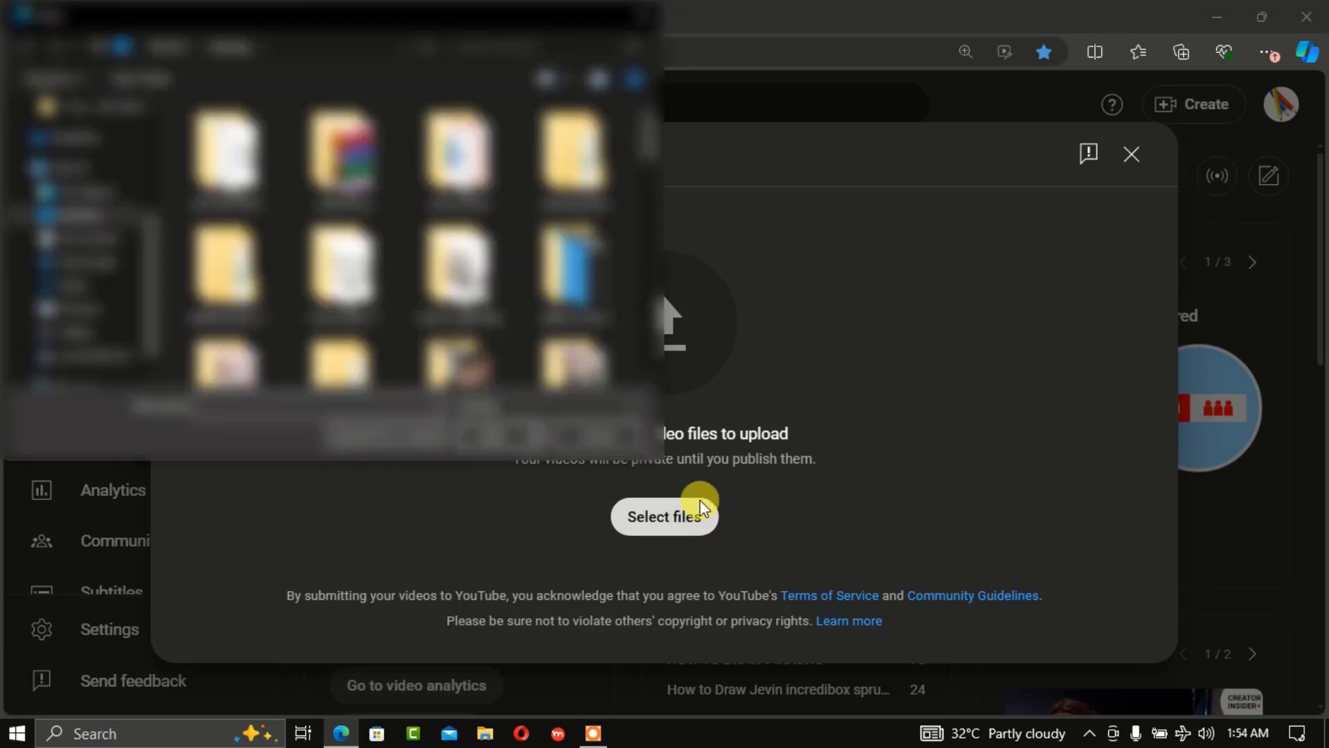
left_click(95, 236)
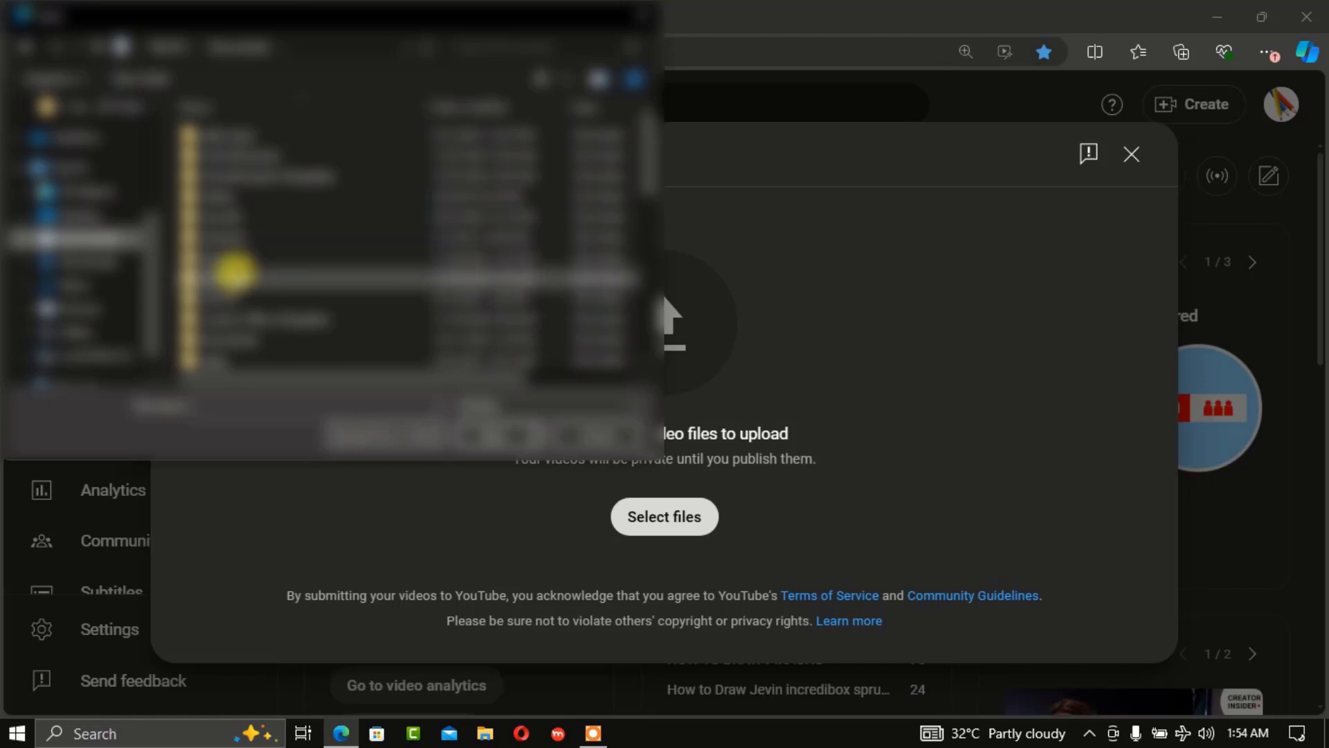
left_click(233, 274)
double_click(233, 274)
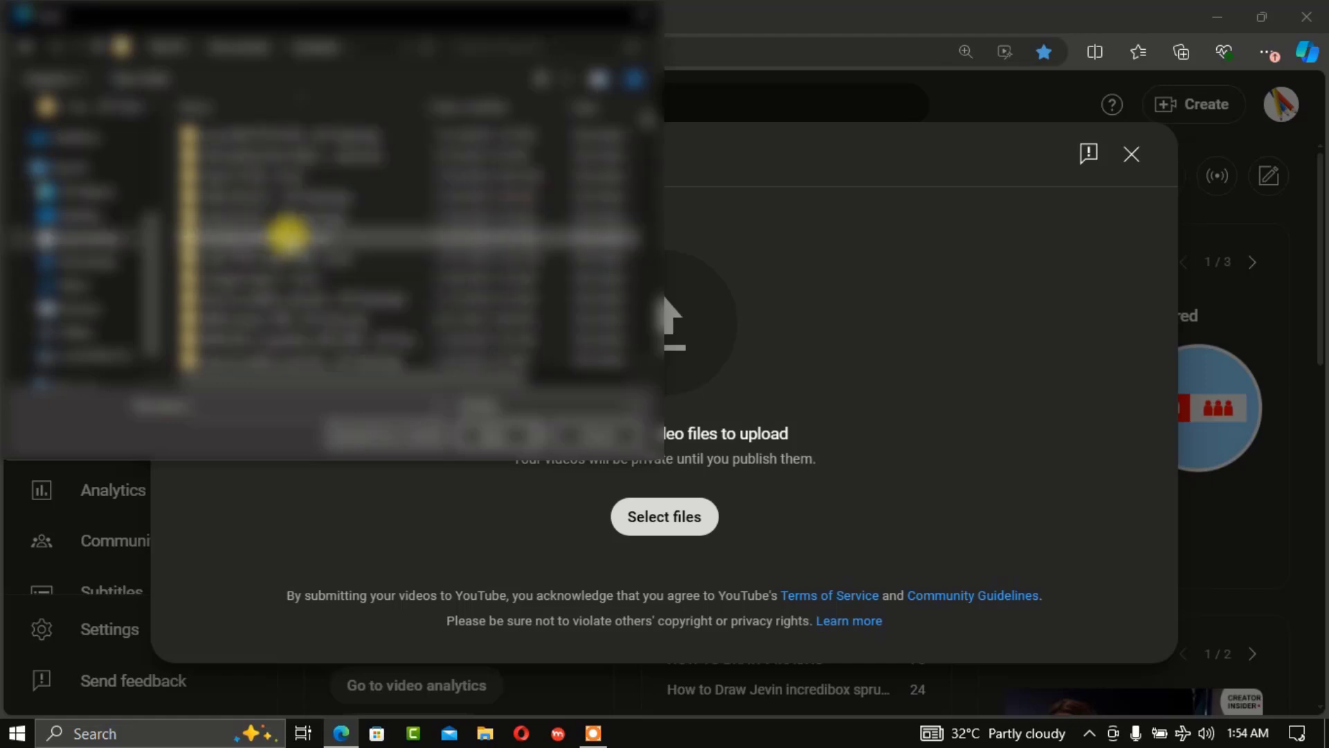
scroll(288, 237, "down", 5)
scroll(288, 237, "up", 4)
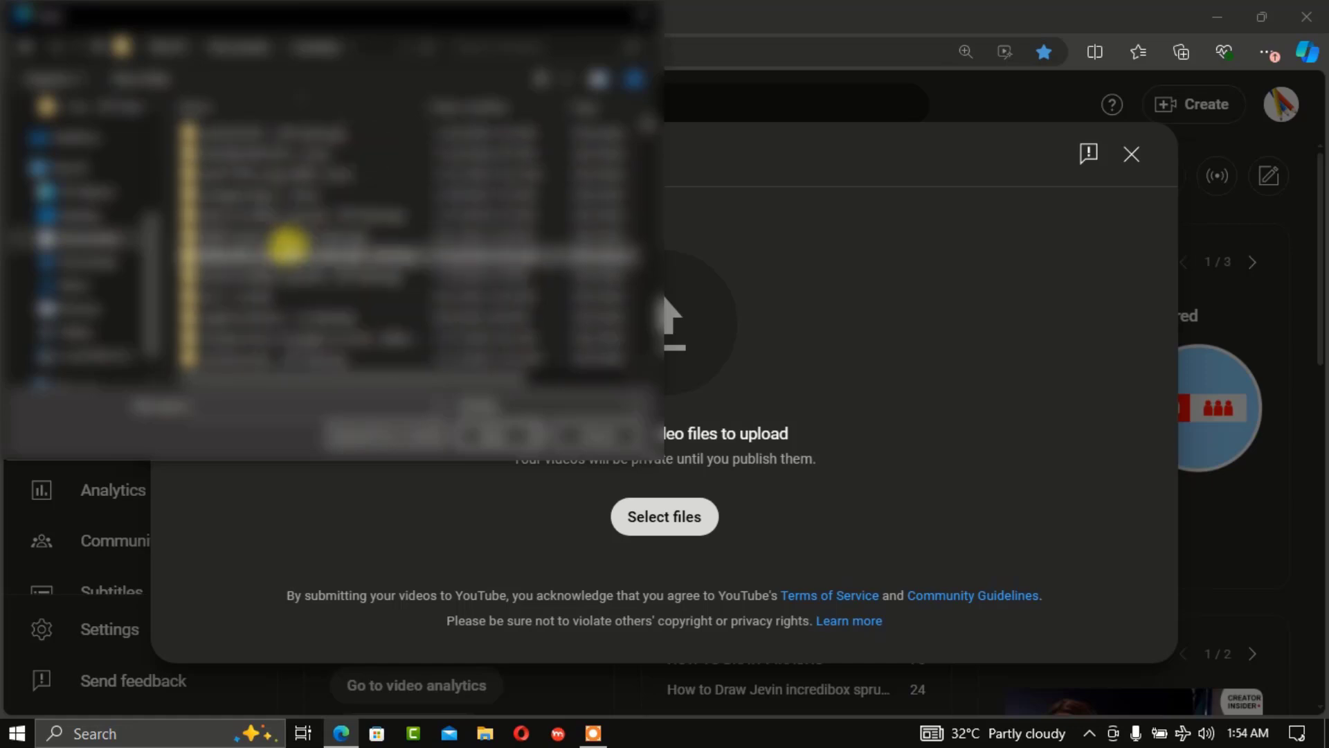
left_click(294, 257)
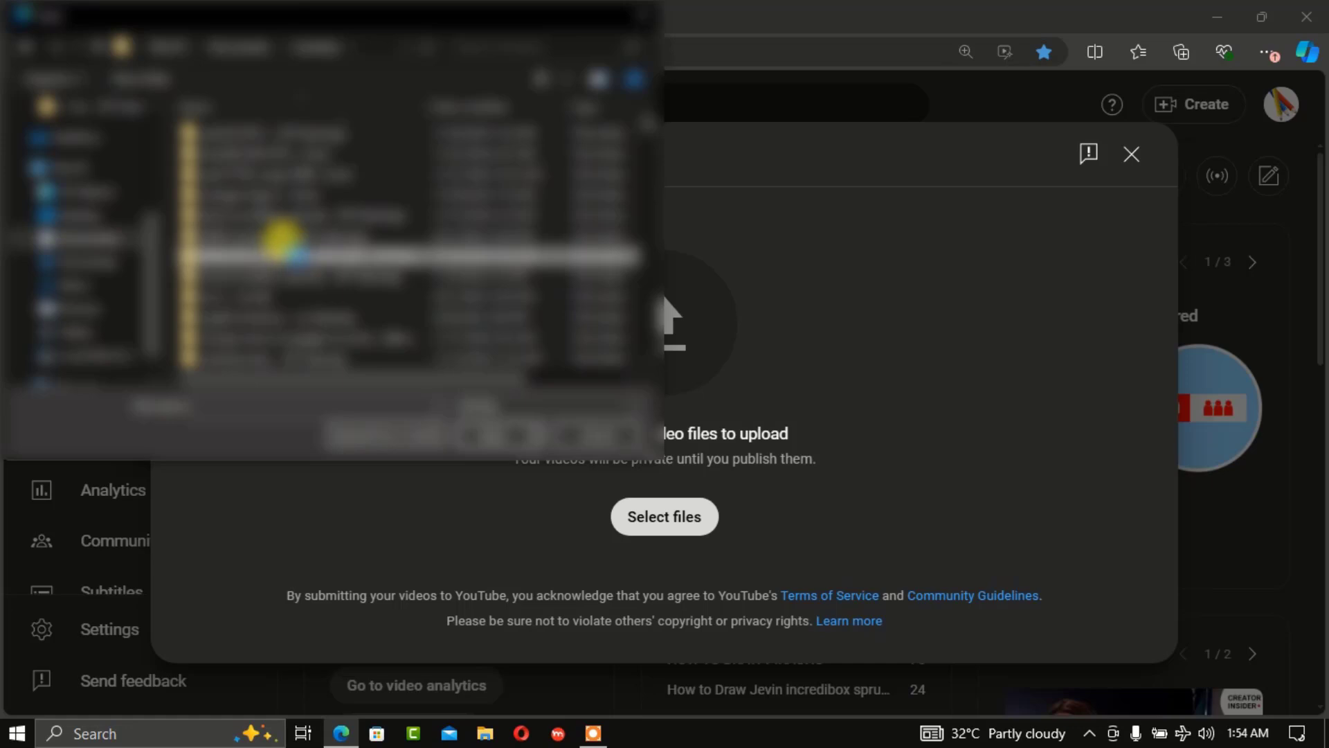
double_click(305, 241)
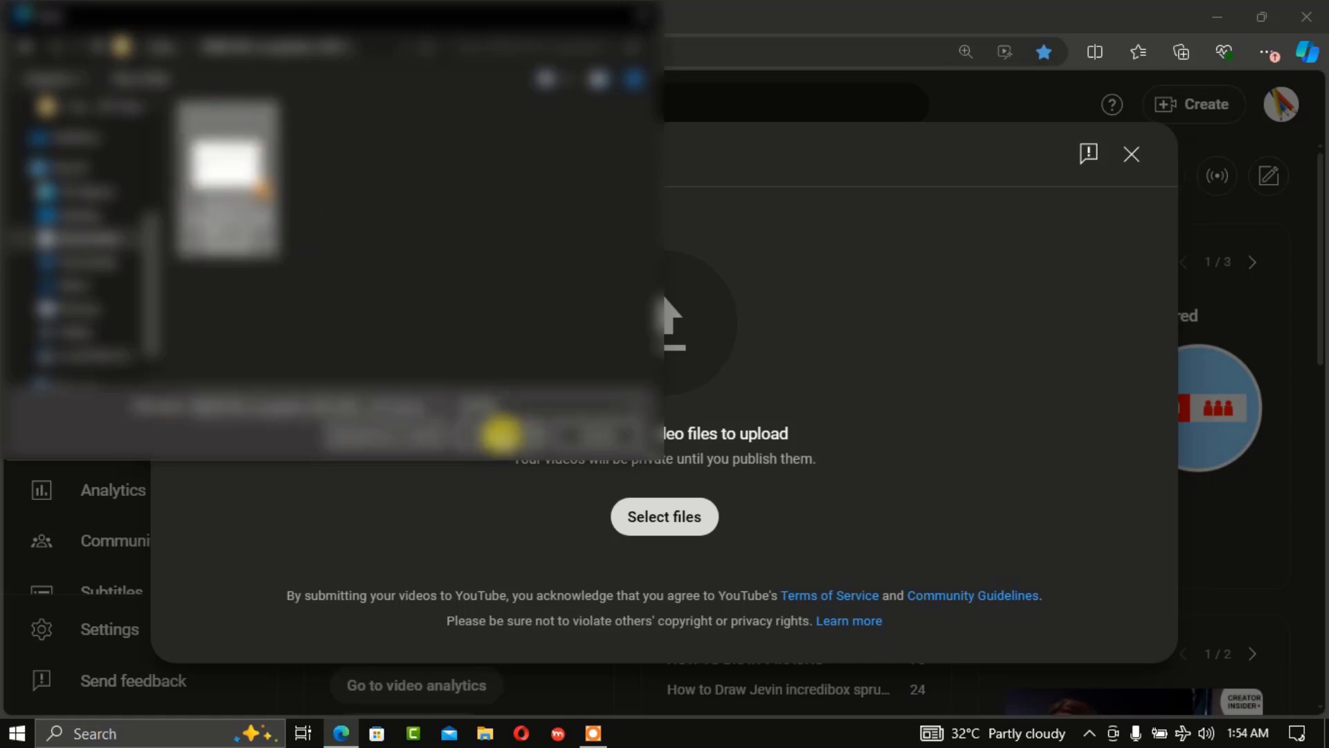
left_click(604, 437)
left_click(647, 522)
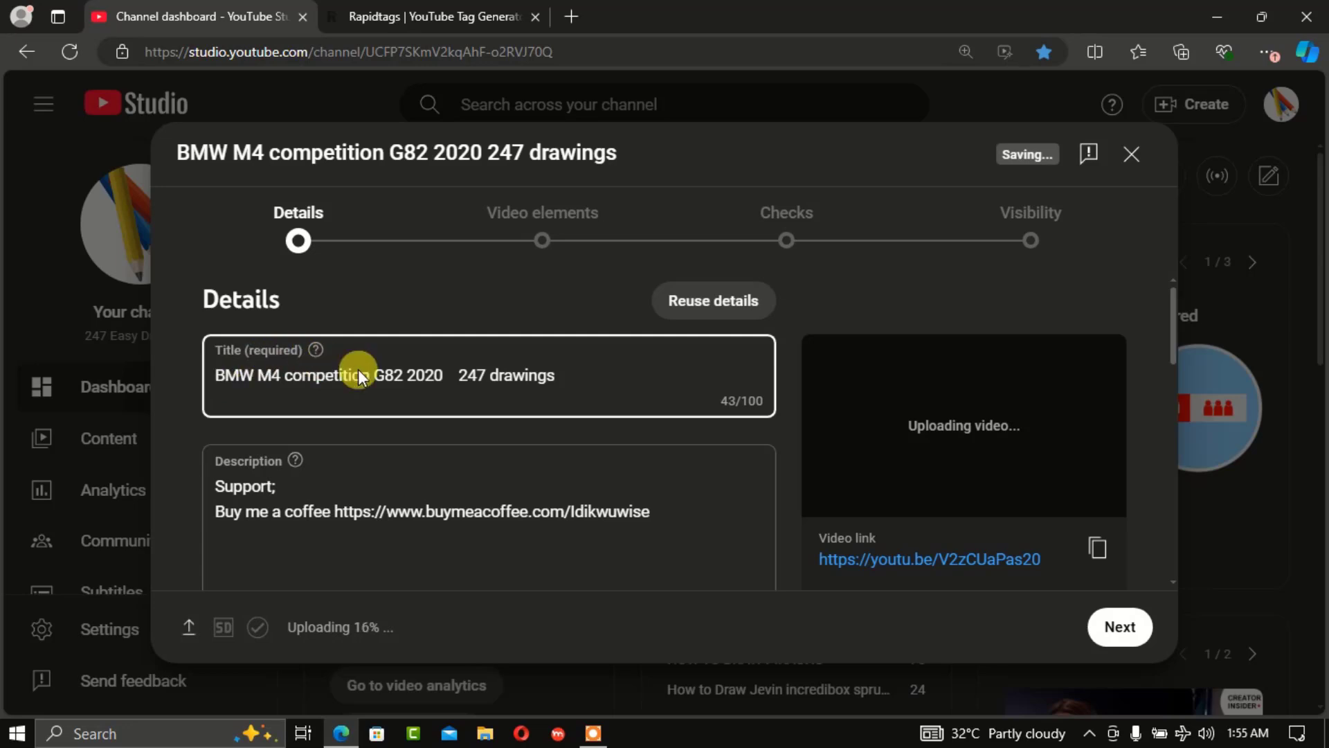
- Replace the video's prefilled title with "HOW TO DRAW BMW M4 COMPETITION G82 CAR"
left_click(561, 374)
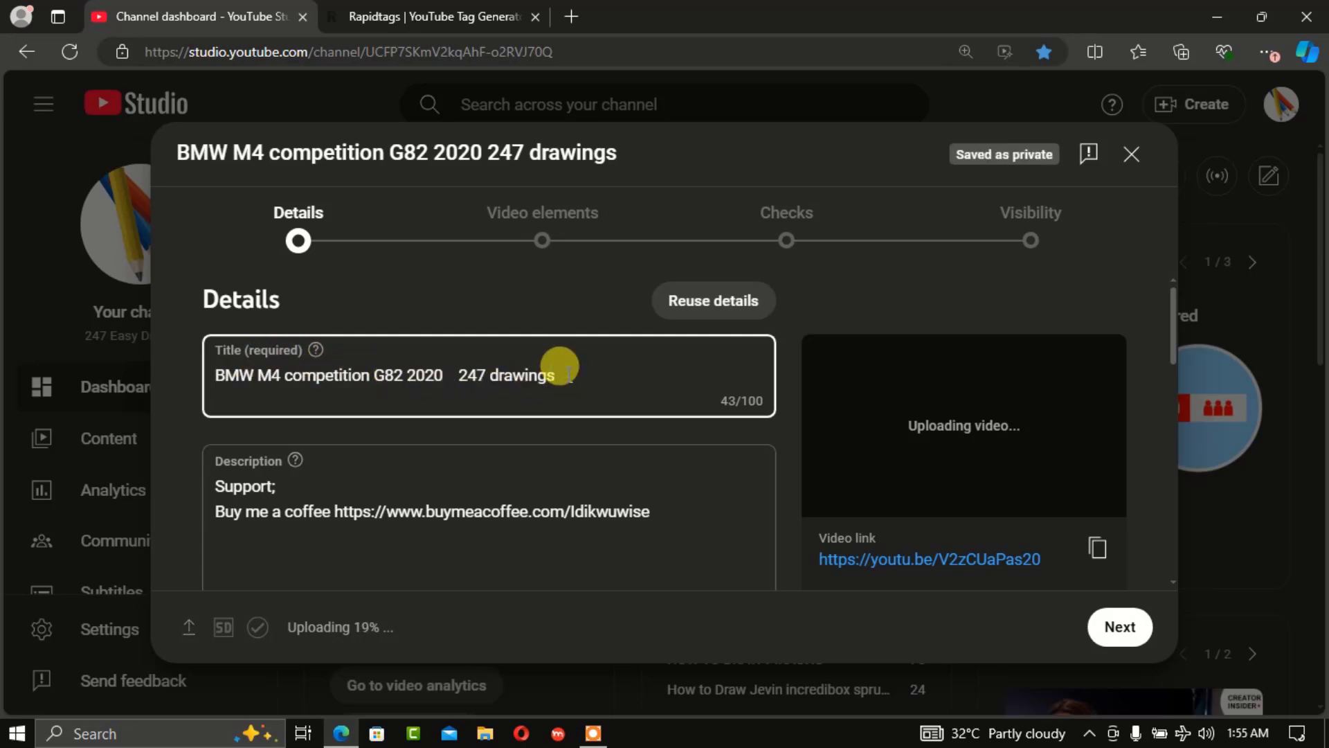
key("BackSpace")
key("BackSpace")
key("BackSpace")
key("BackSpace")
key("BackSpace")
key("BackSpace")
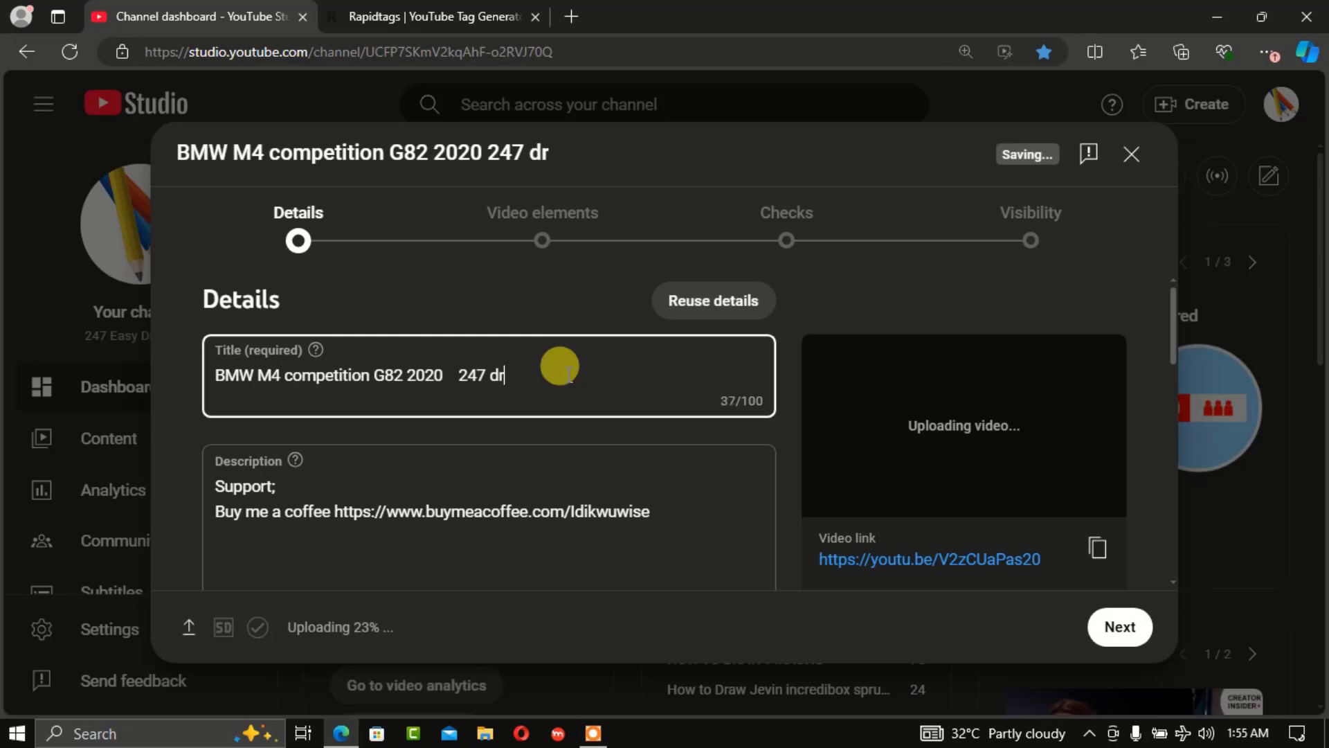
key("ctrl+a")
key("BackSpace")
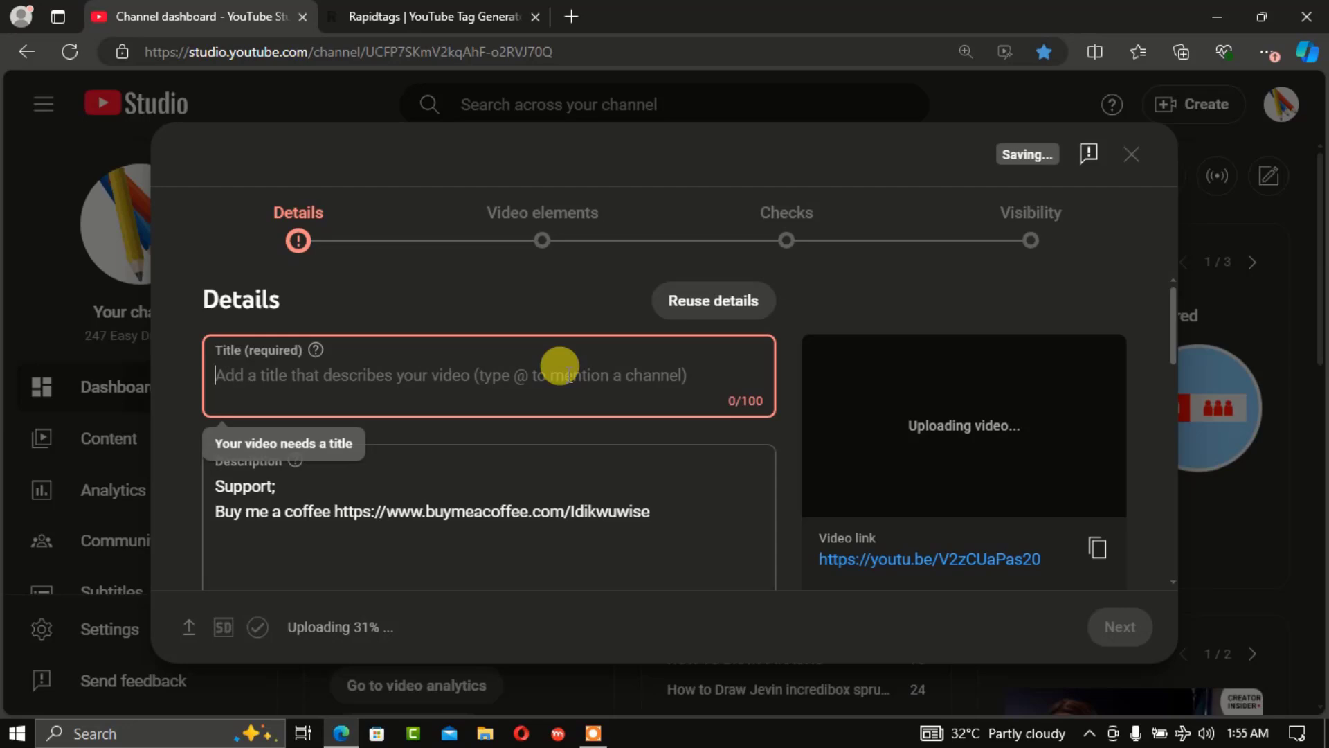
type("HOW")
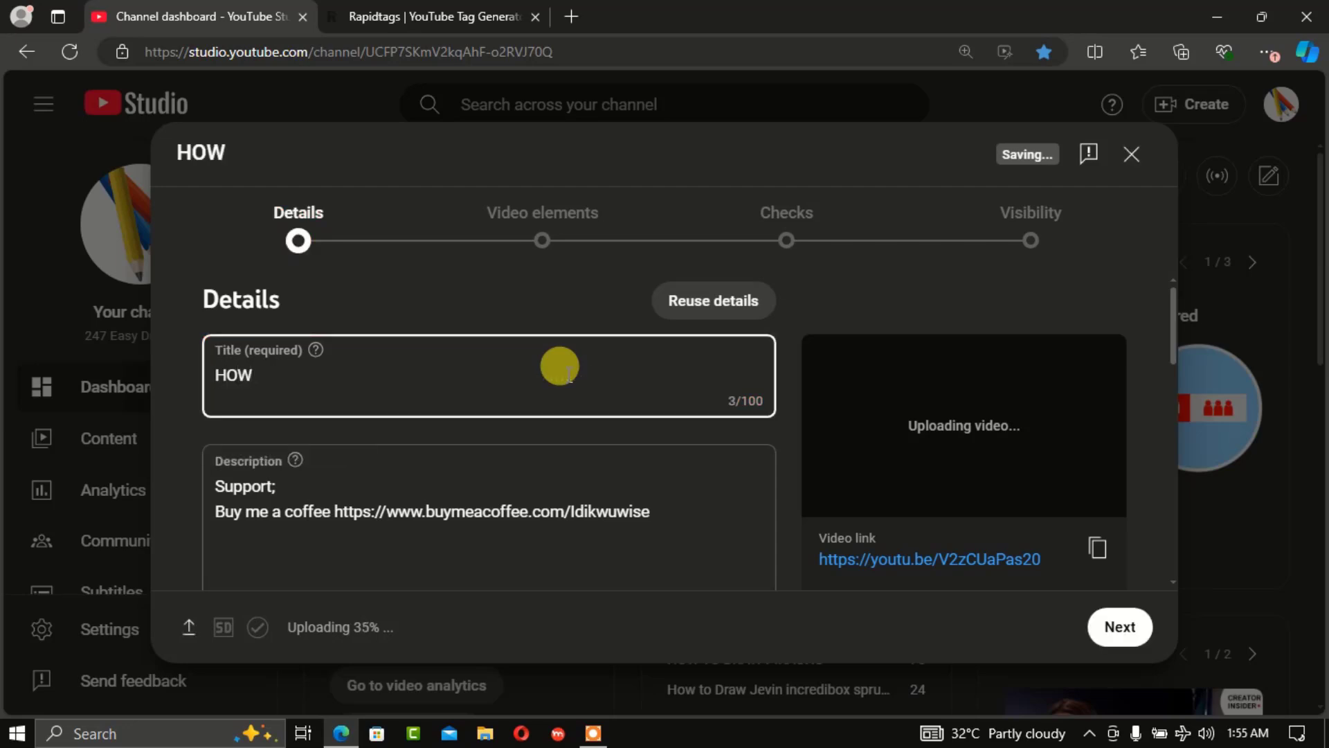
type(" TO DRAW ")
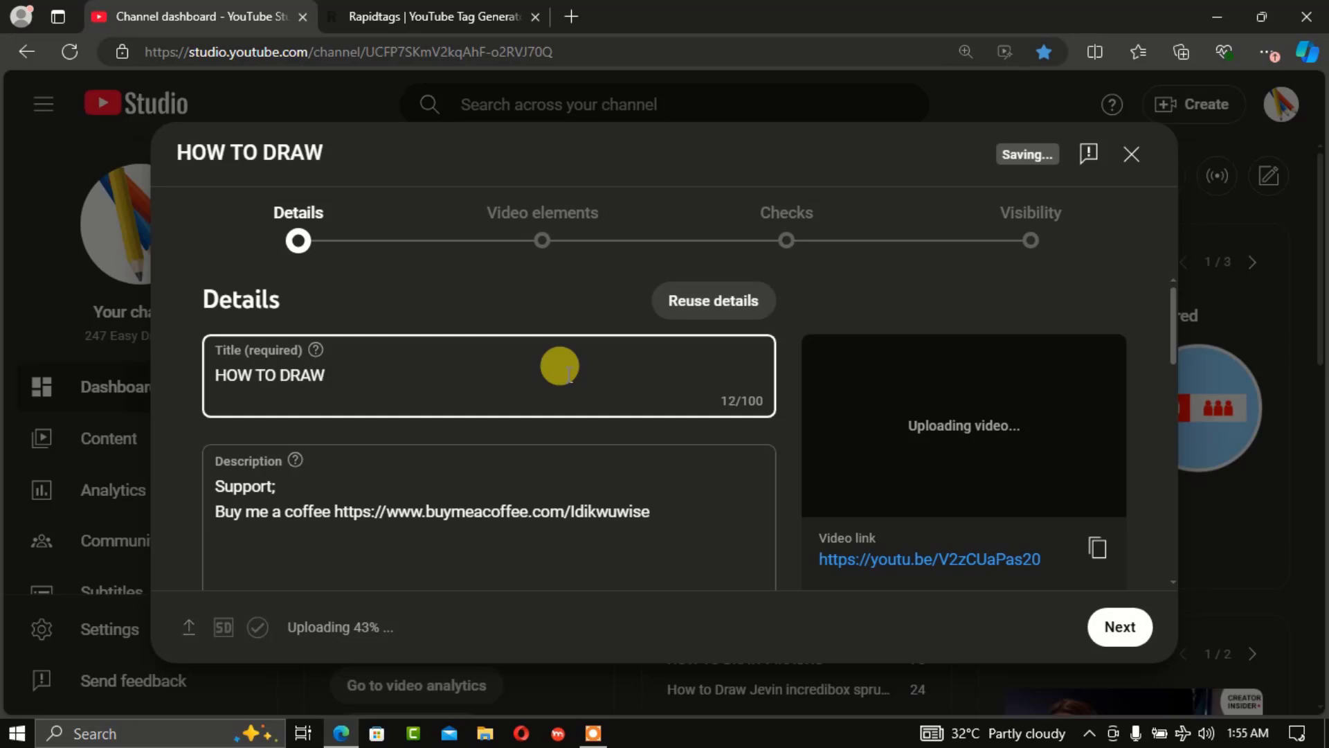
type("BMW")
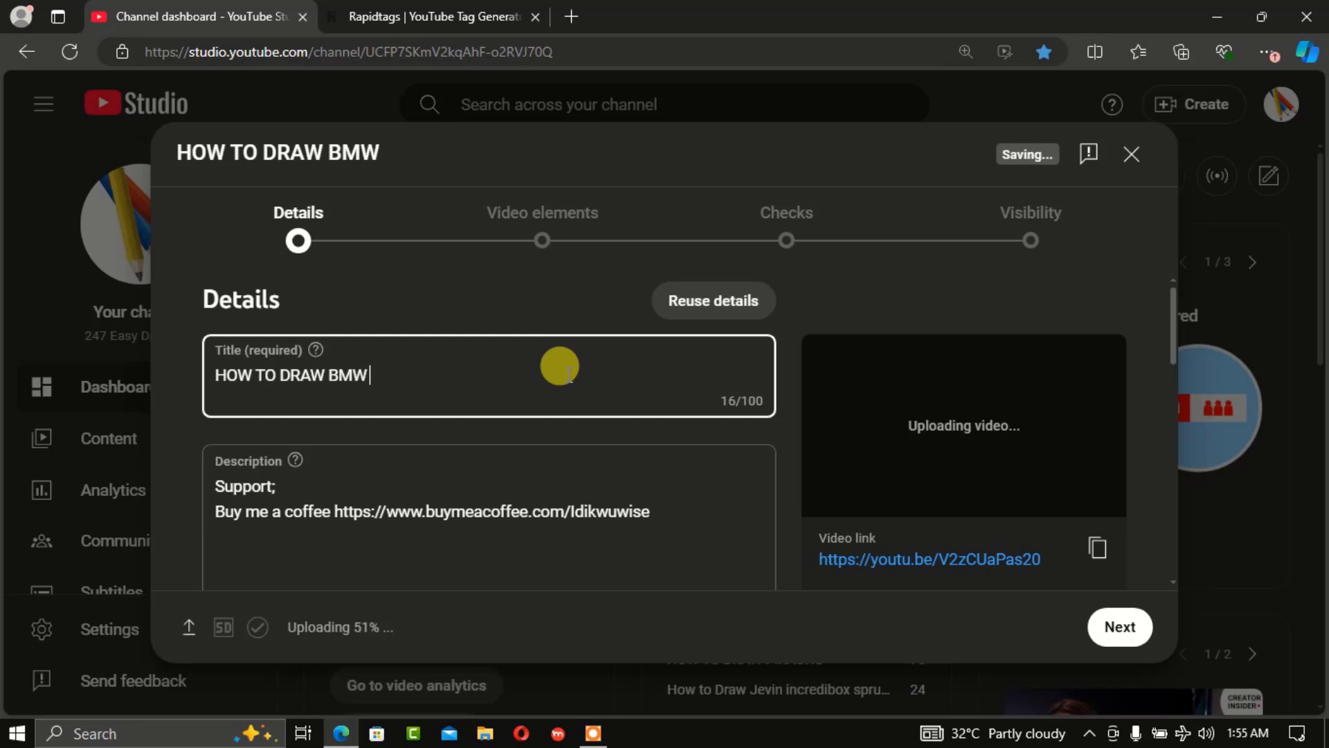
type(" M4")
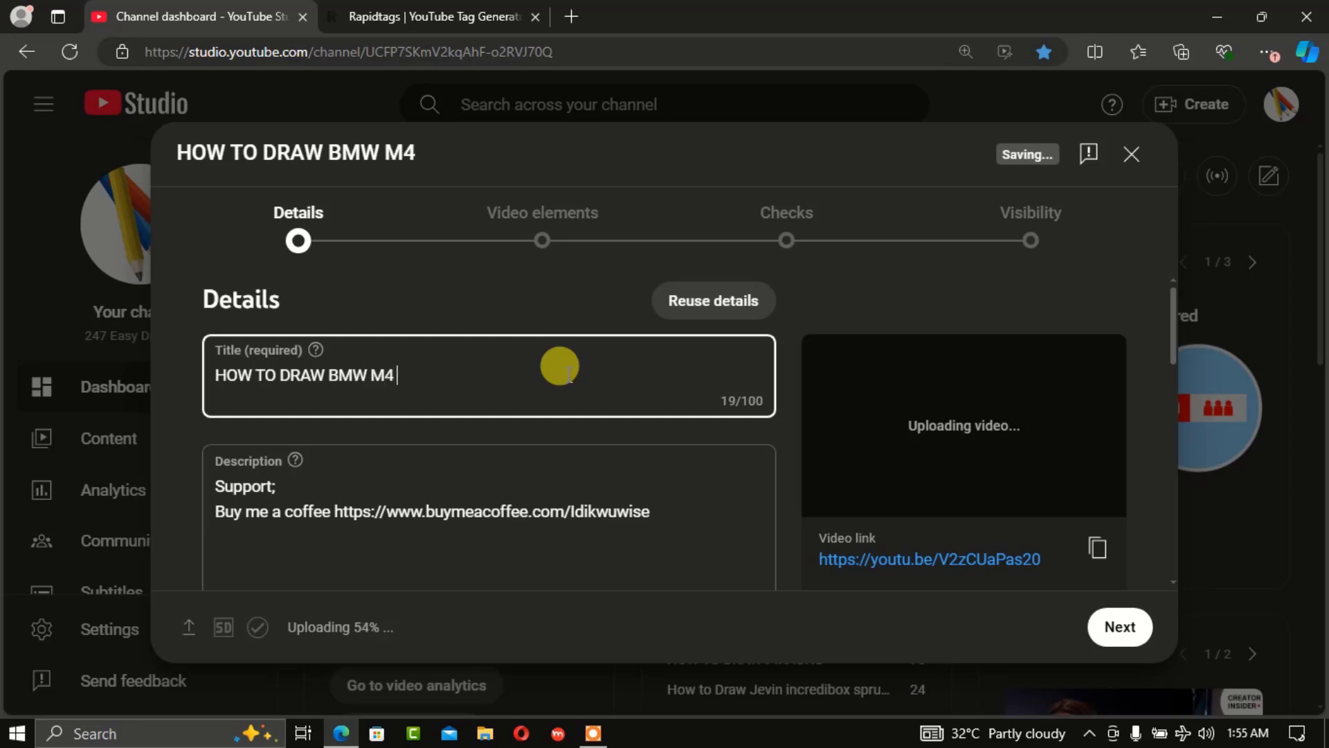
type(" COMP")
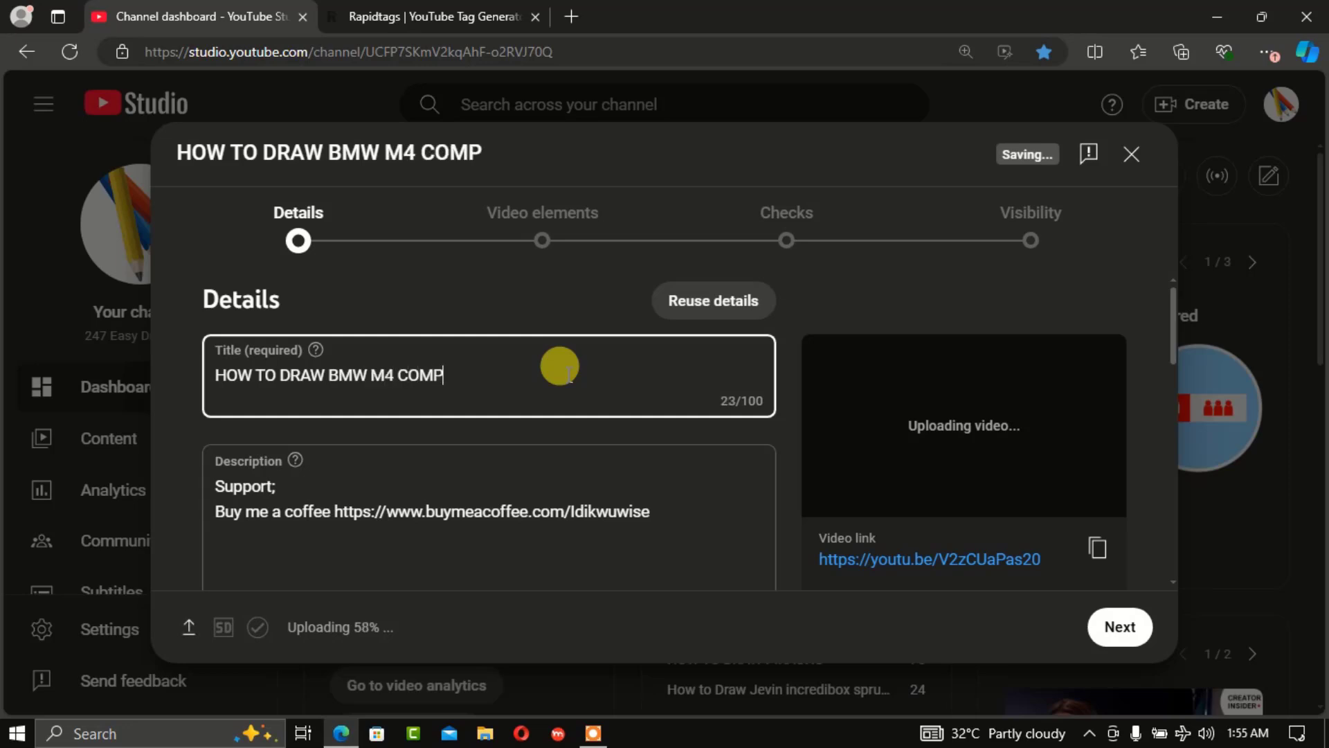
type("ETIT")
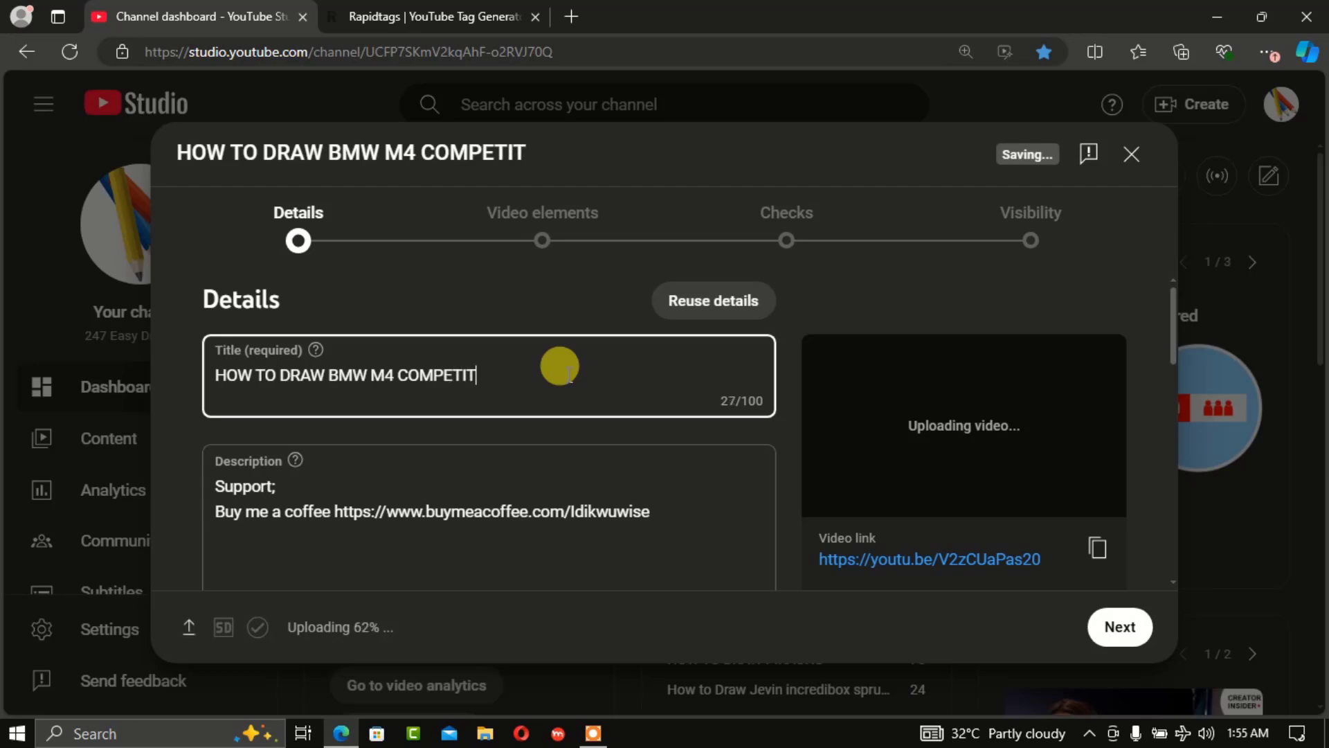
type("ION G")
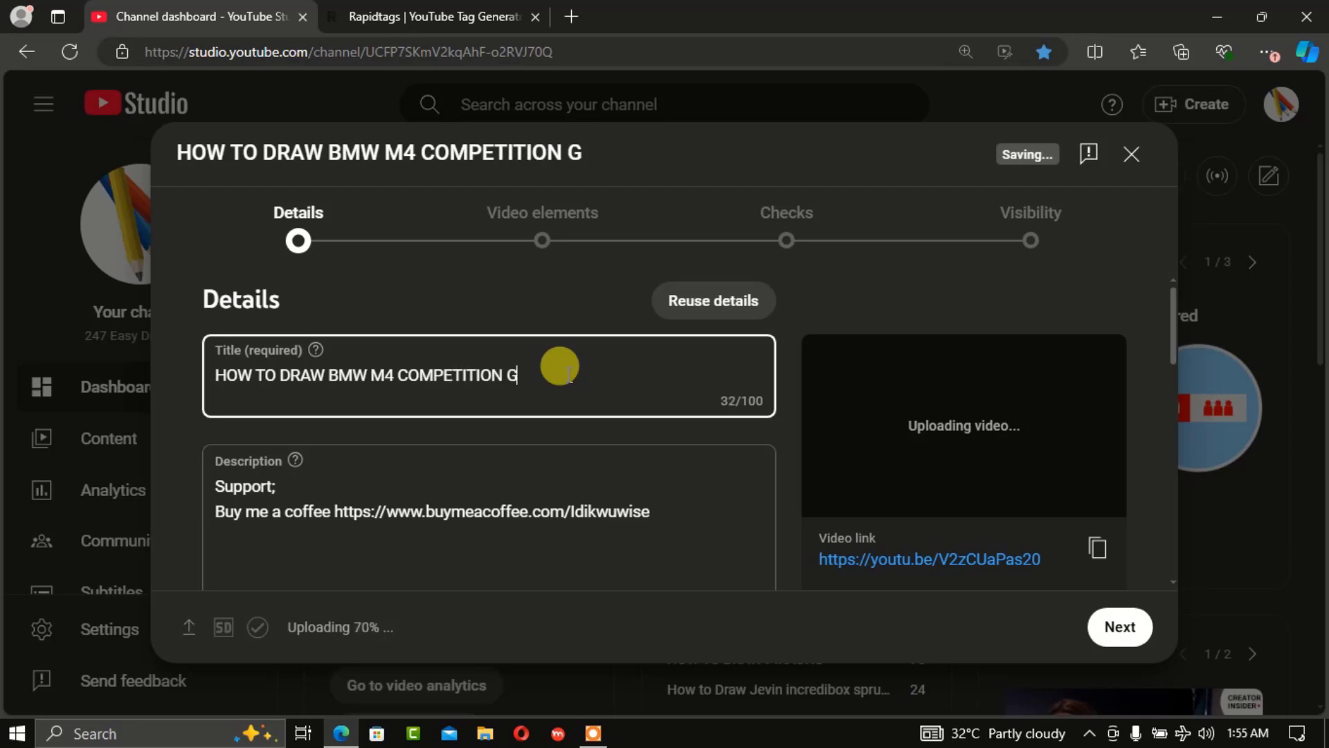
type("82 CAR")
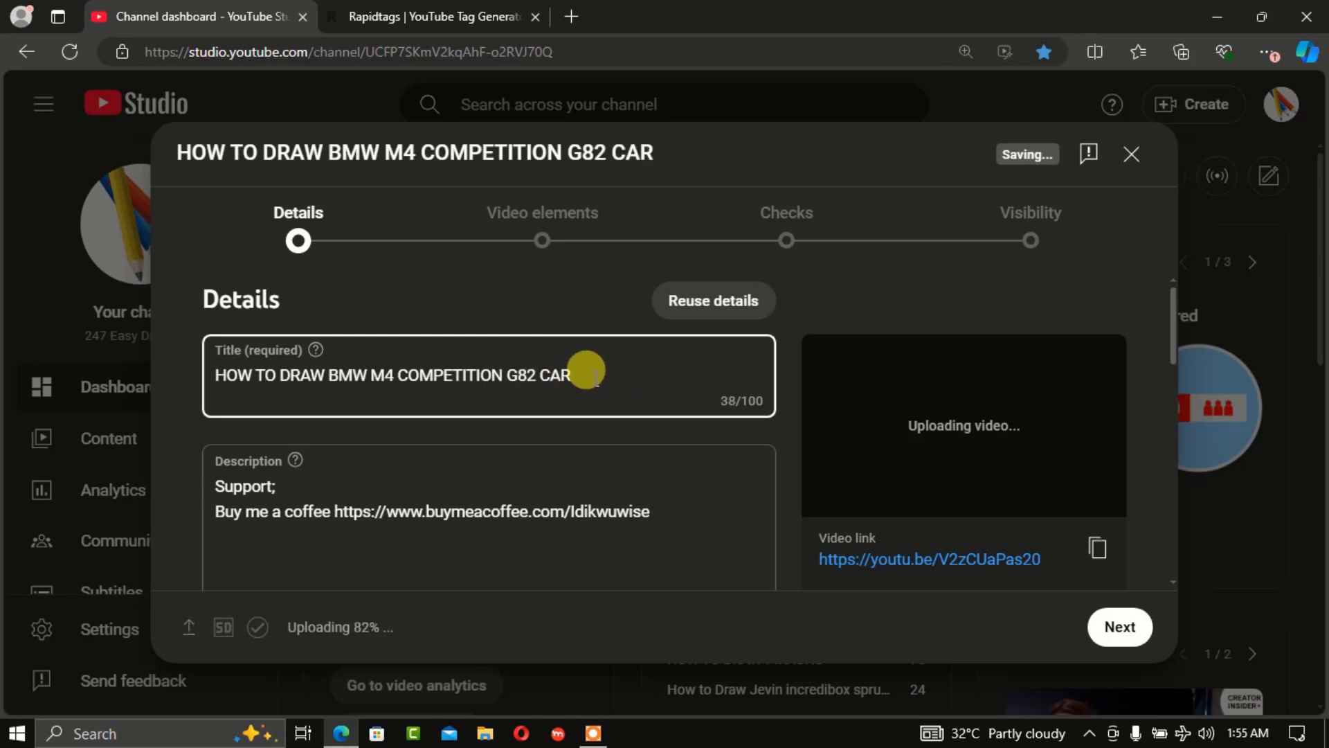
- Copy the video title to the start of the description, above the support text, and add the suggested hashtag #car below it
left_click_drag(575, 375, 171, 392)
key("ctrl+c")
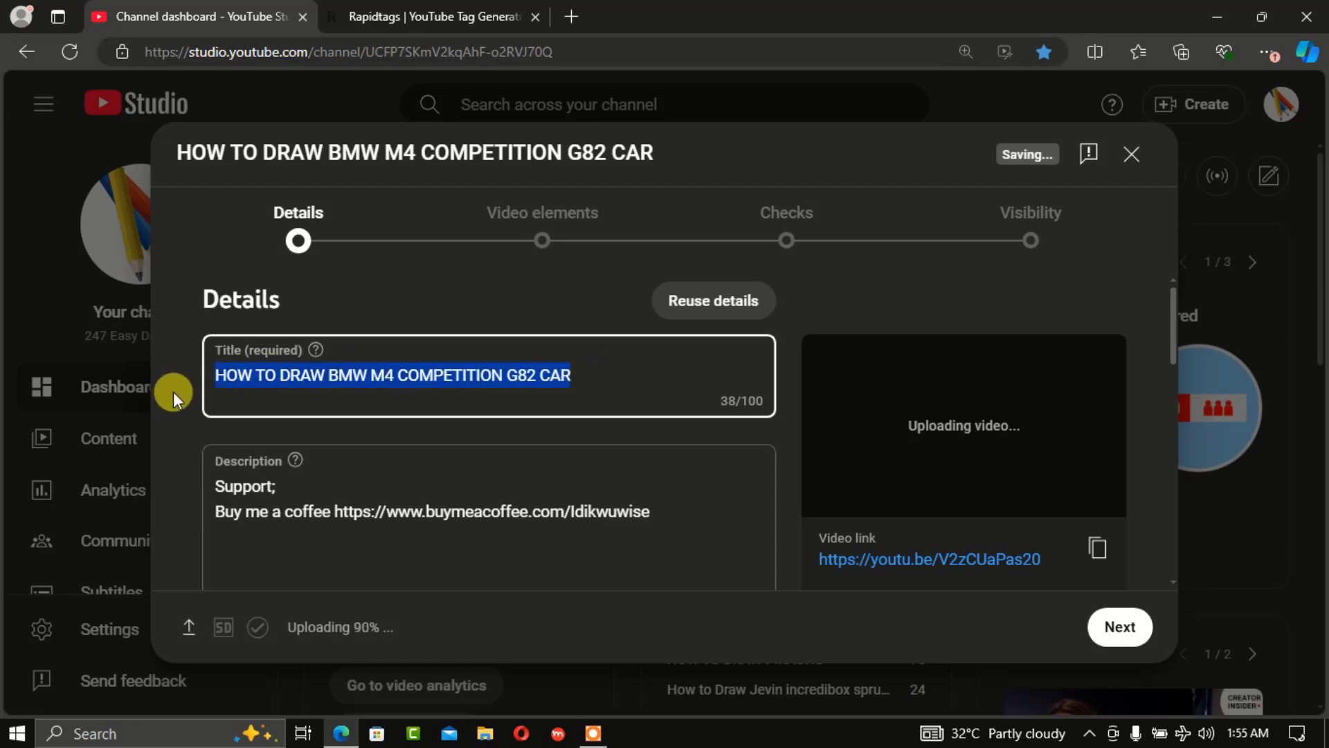
left_click(215, 485)
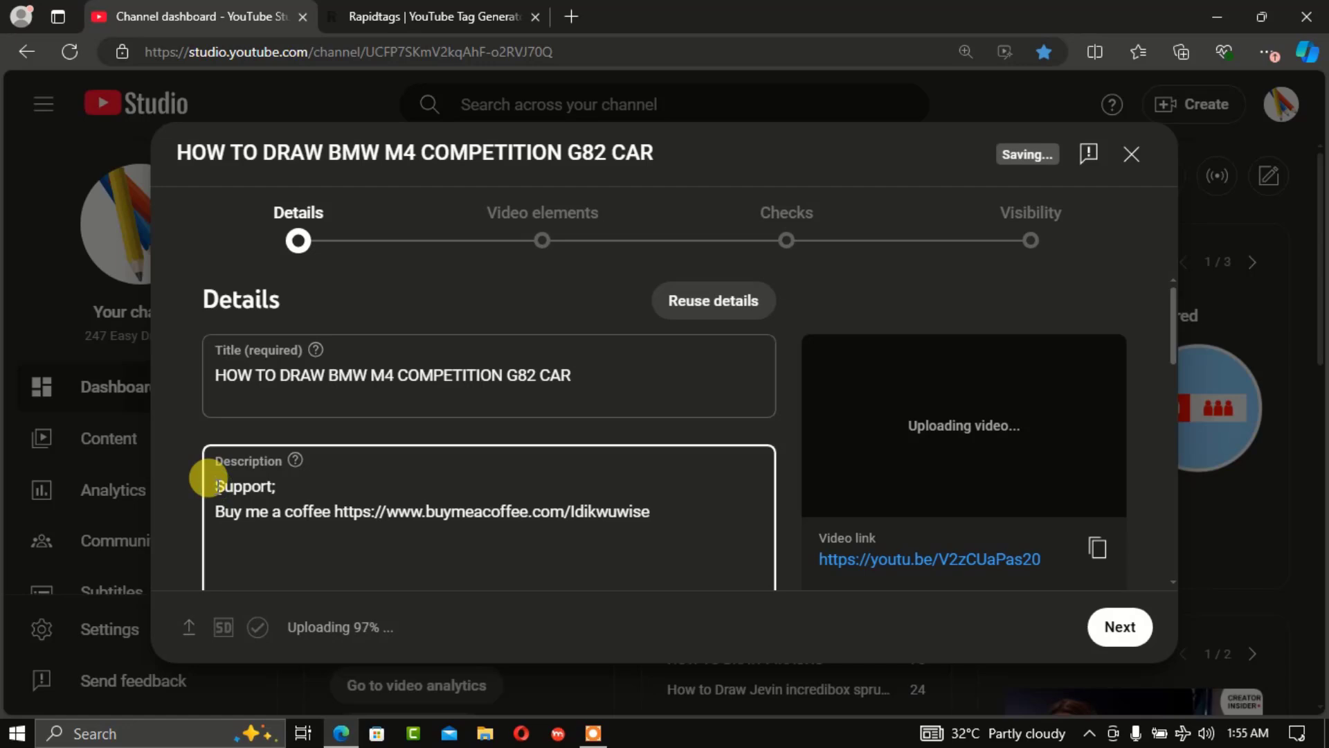
key("Return")
key("Return")
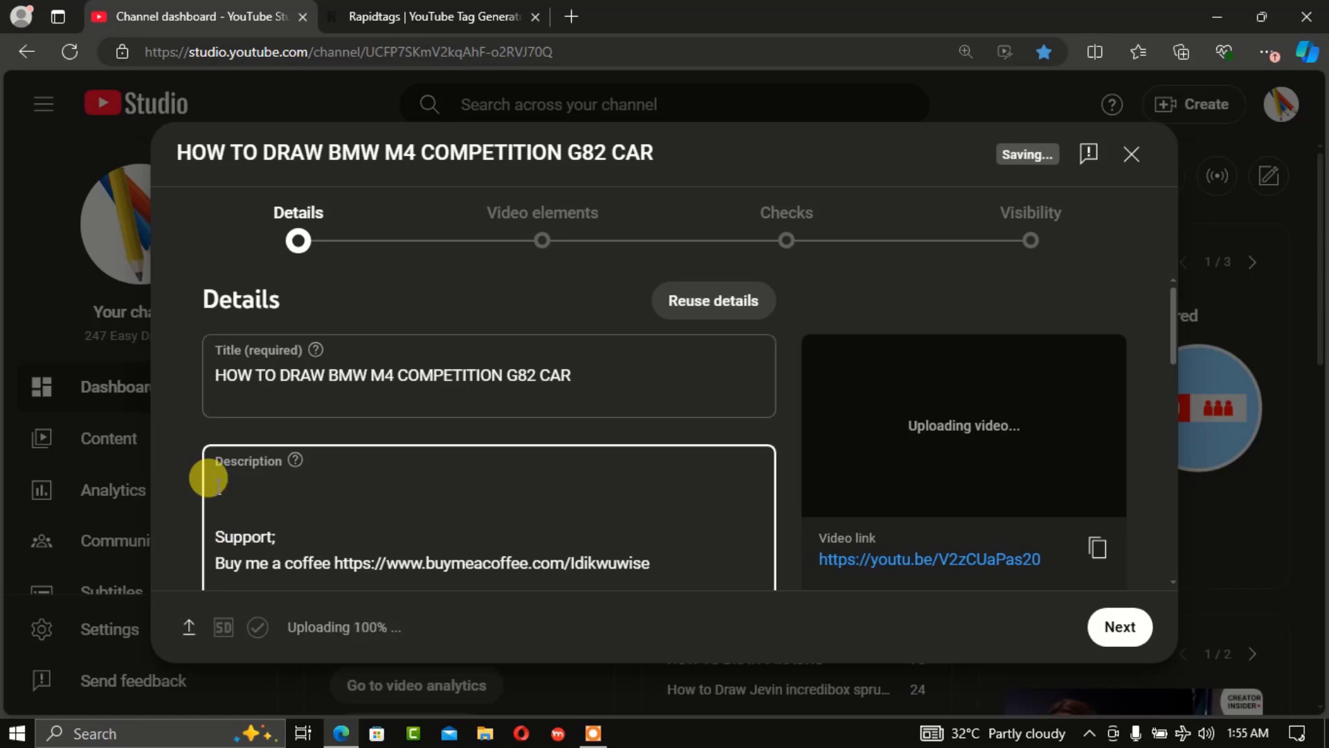
key("ctrl+v")
key("Return")
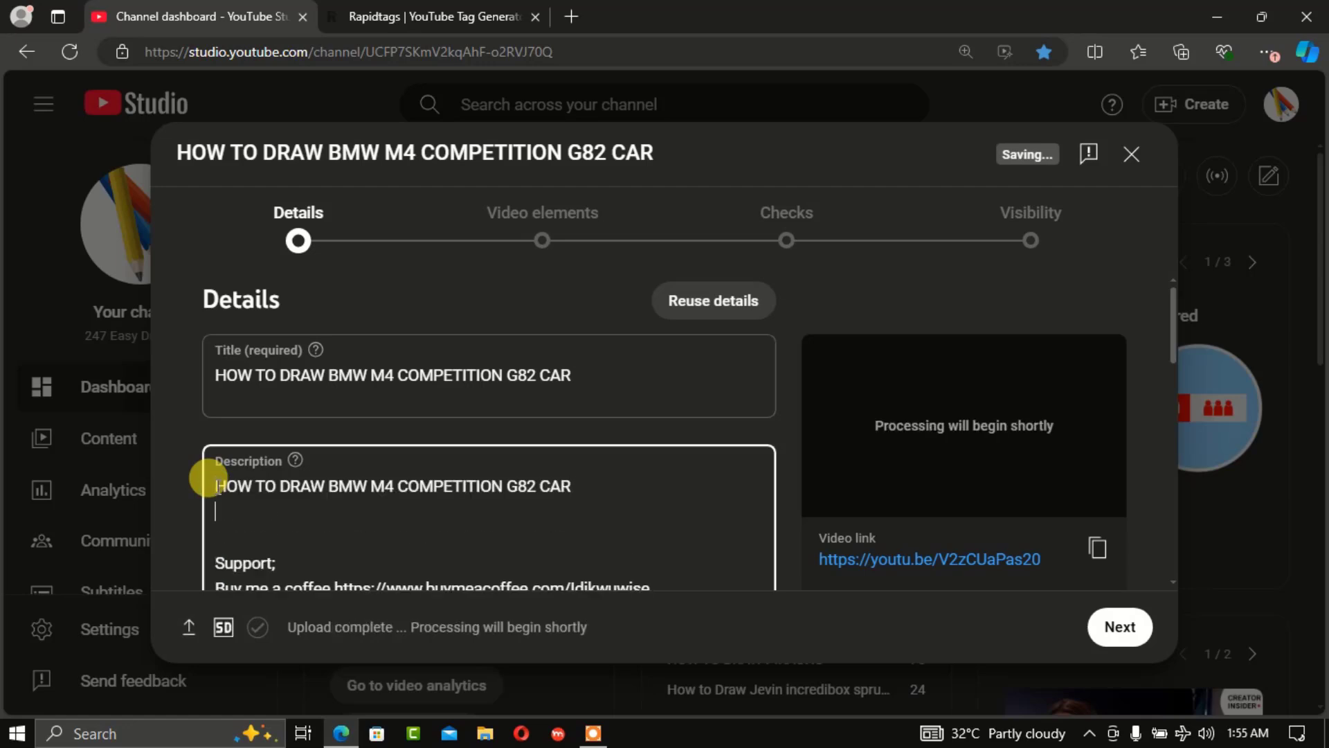
type("#")
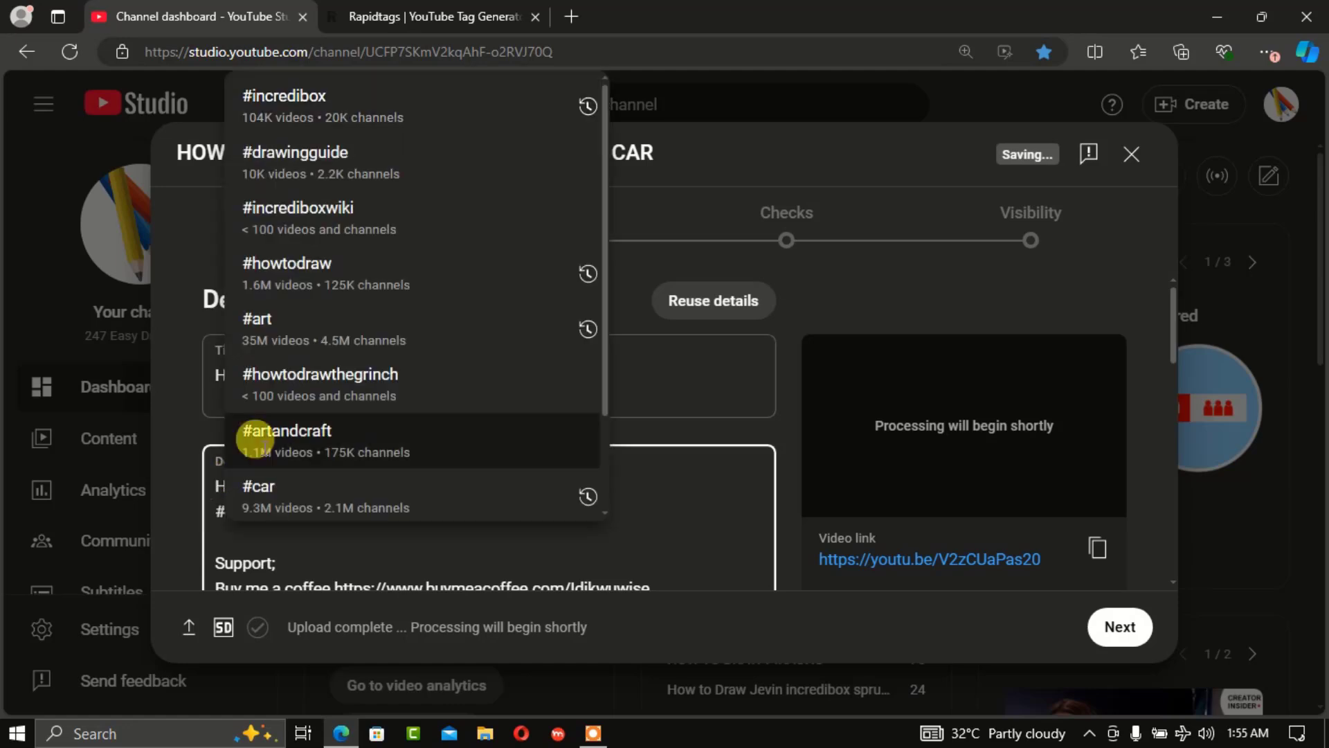
left_click(262, 497)
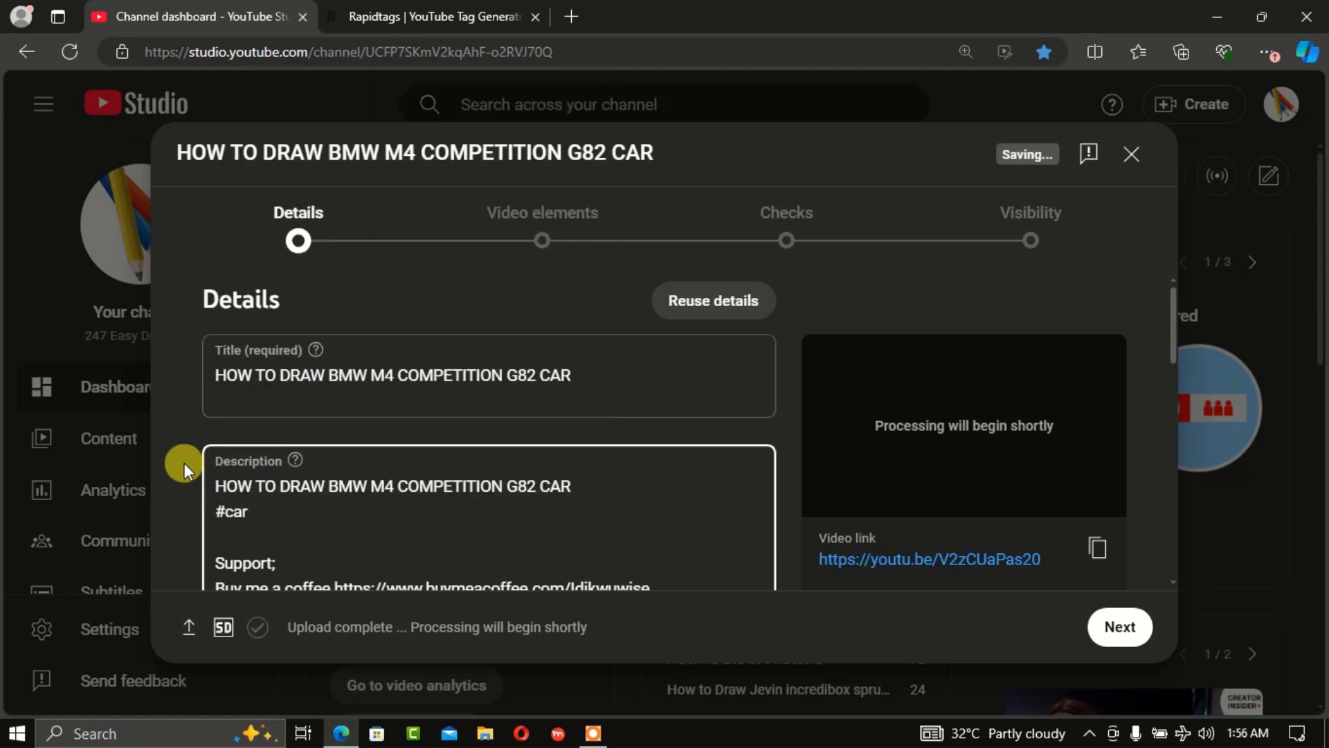
- Start a new playlist for the video and title it "HOW TO DRAW BMW CAR"
scroll(185, 464, "down", 4)
scroll(185, 464, "down", 1)
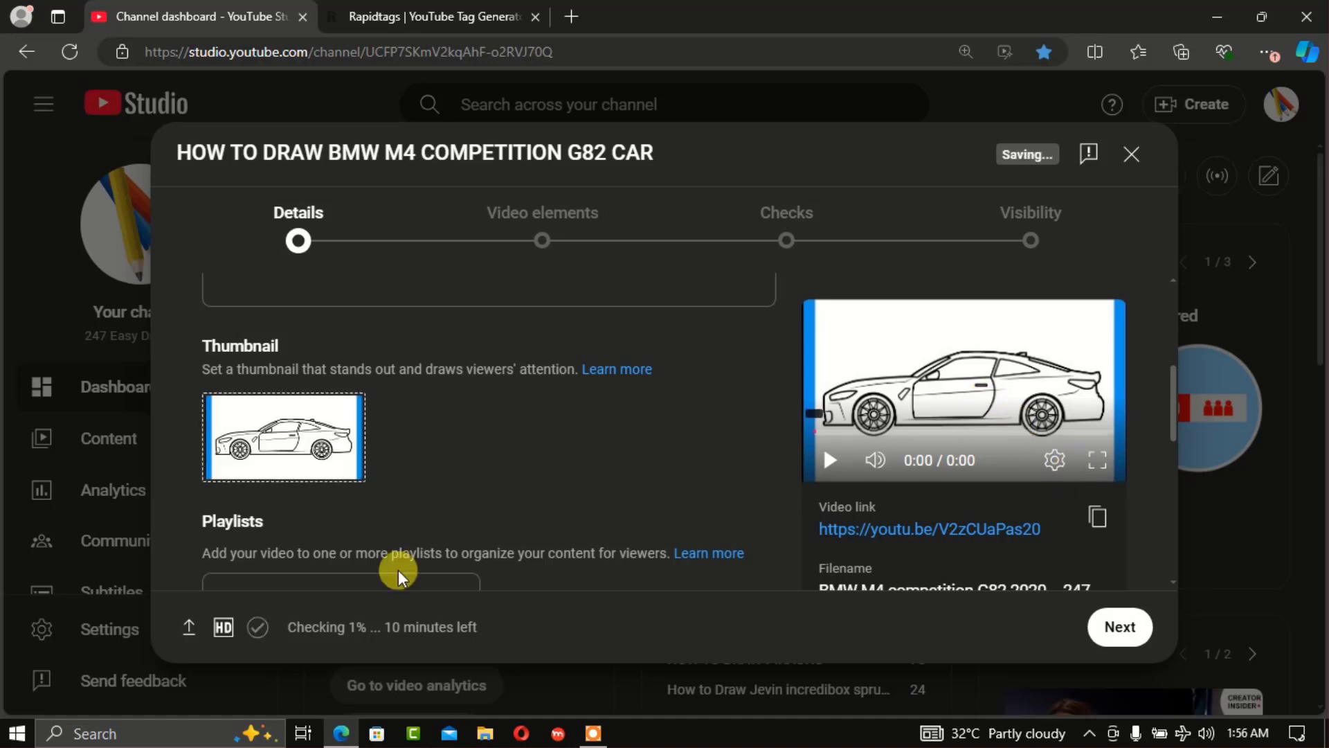
scroll(398, 575, "down", 2)
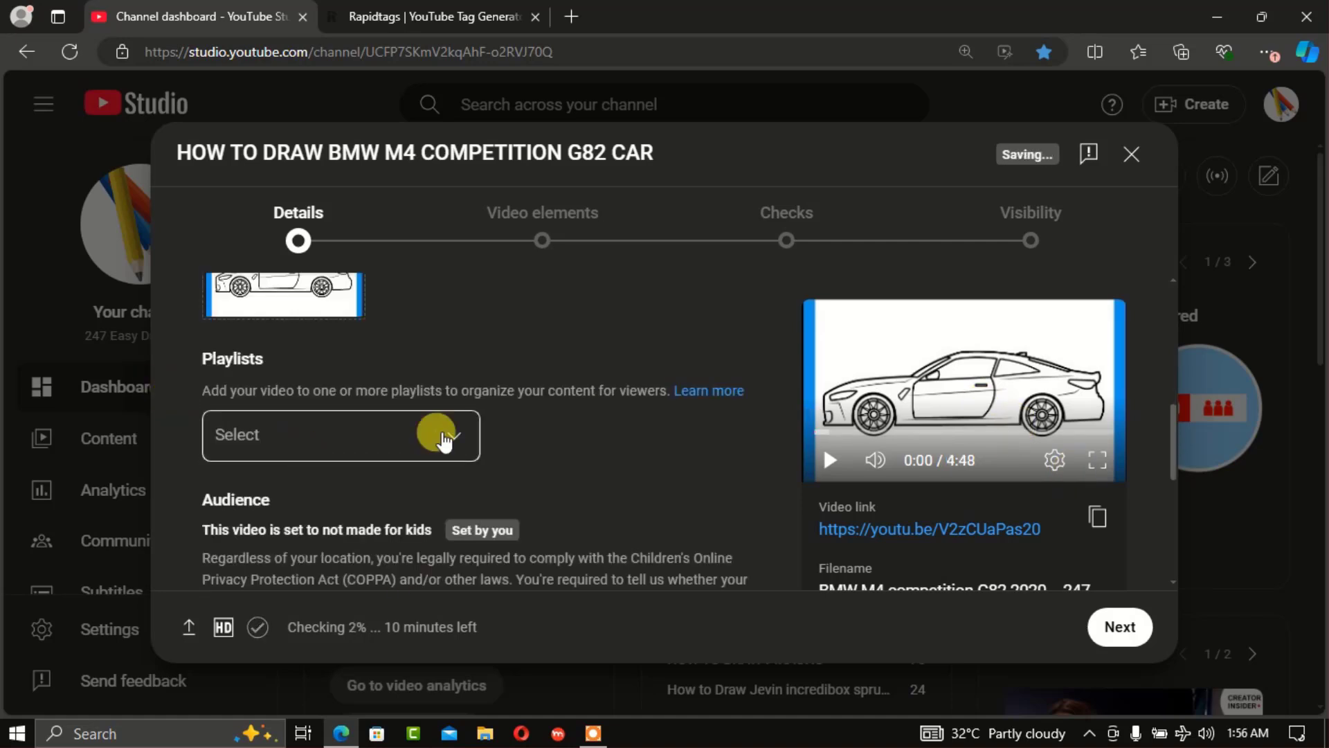
left_click(453, 443)
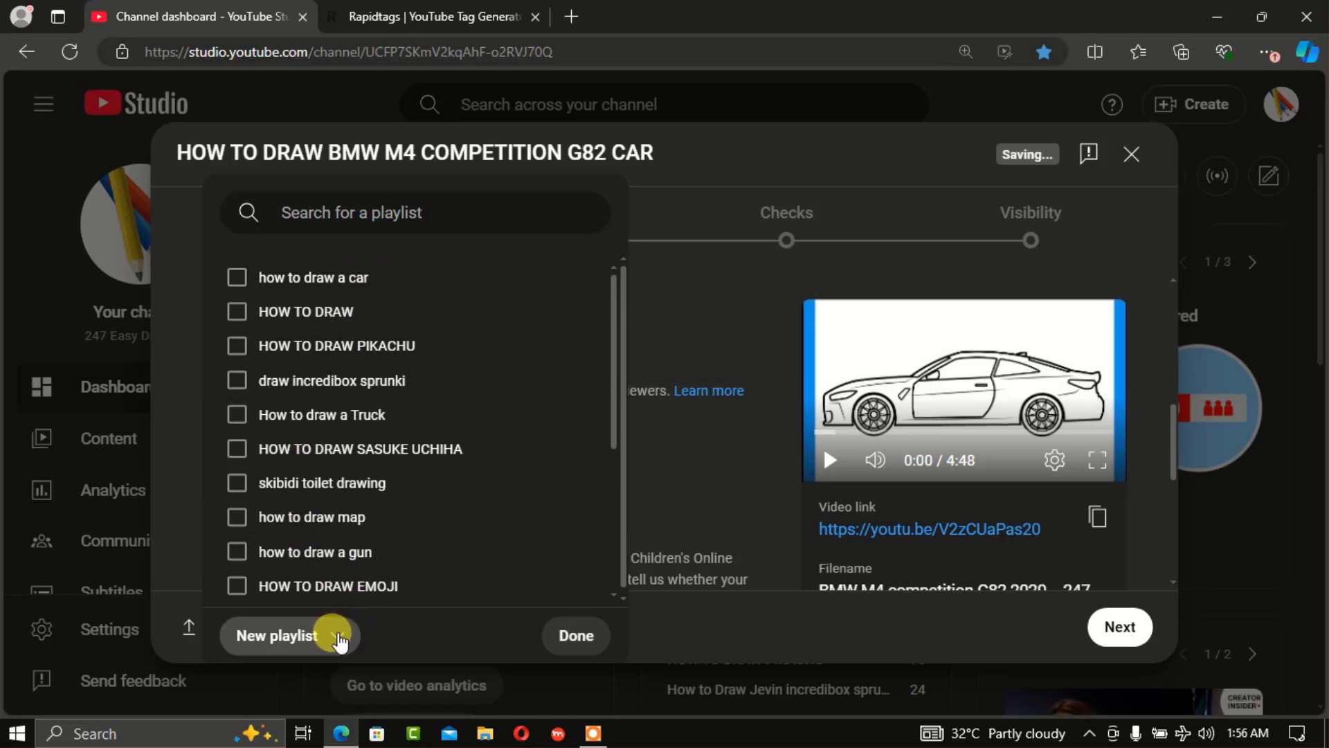
left_click(341, 637)
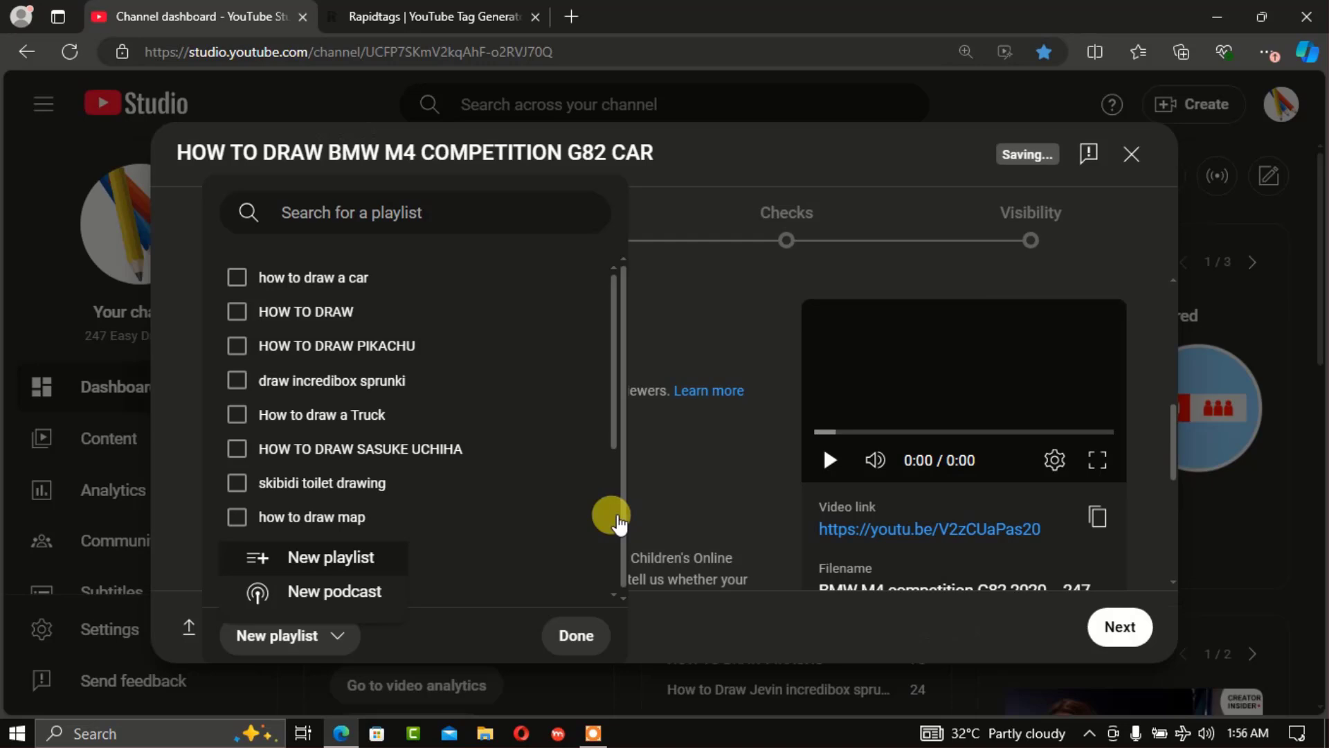
key("Return")
left_click(493, 267)
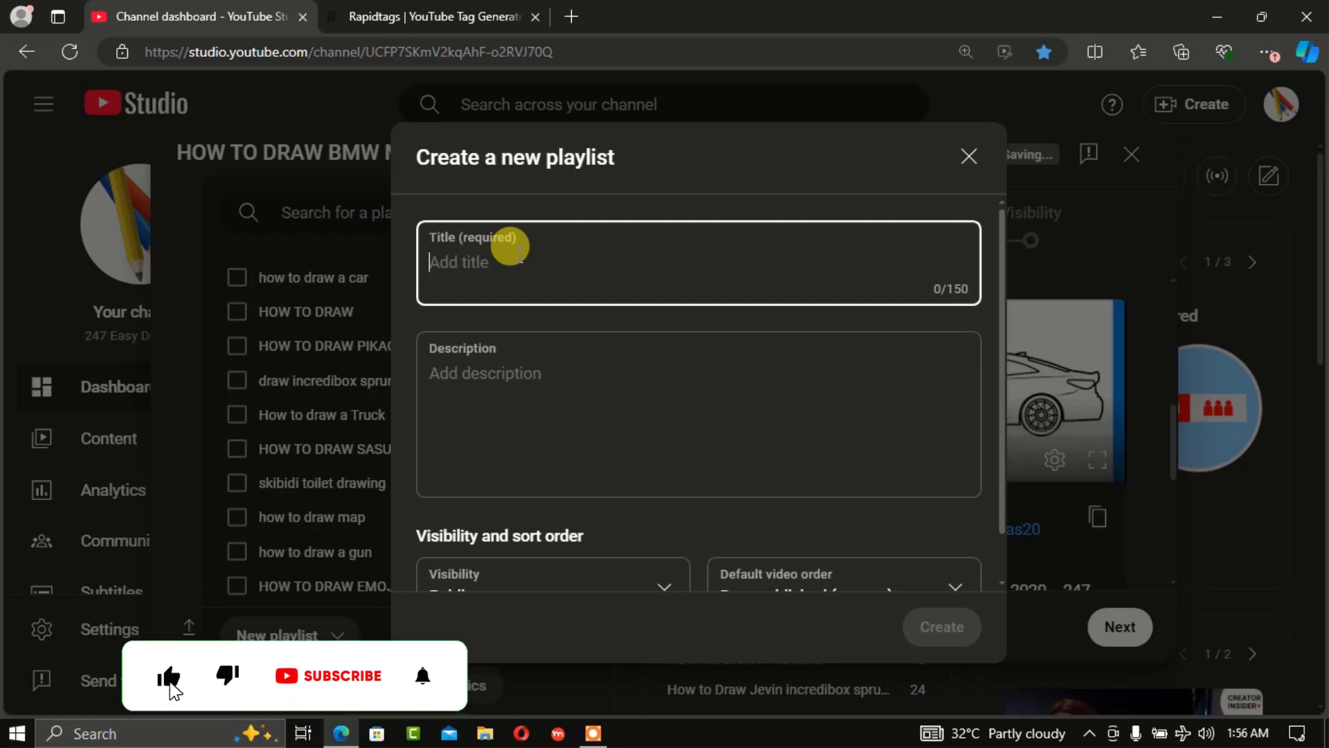
type("HOW")
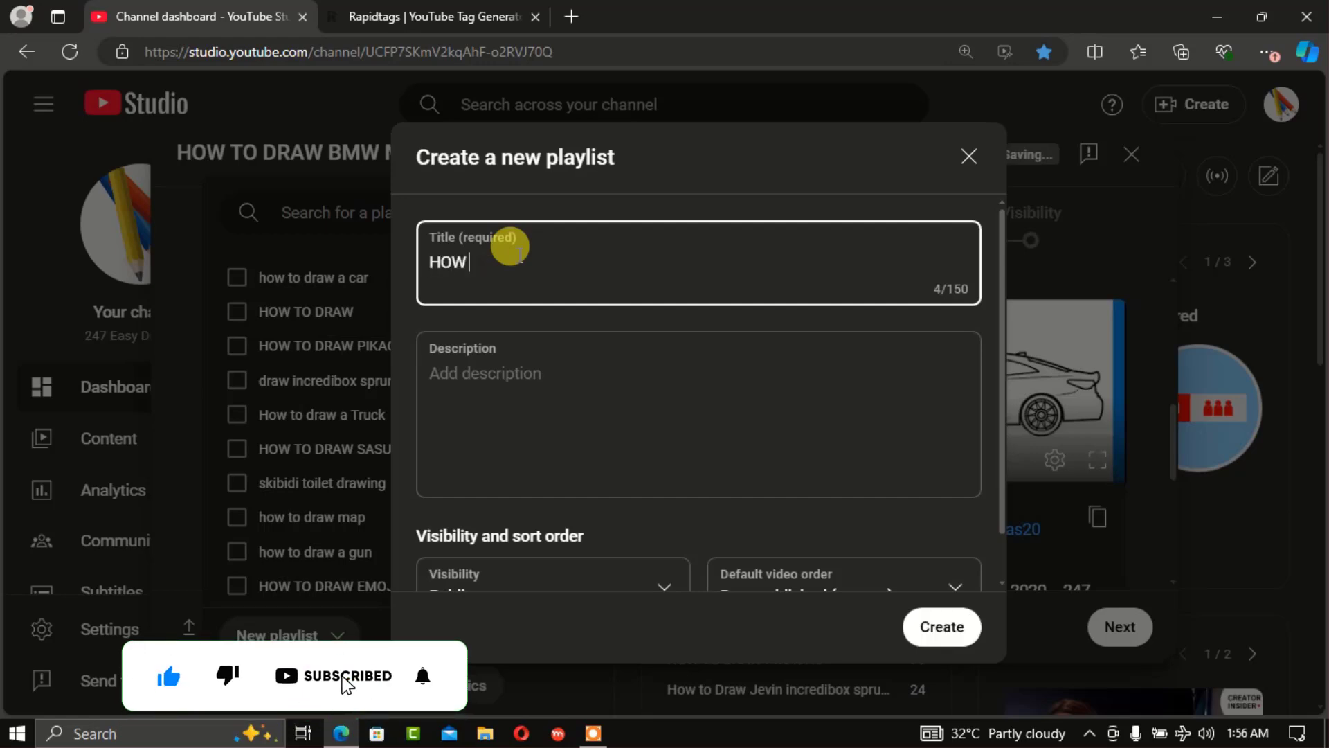
type(" TO DRAW")
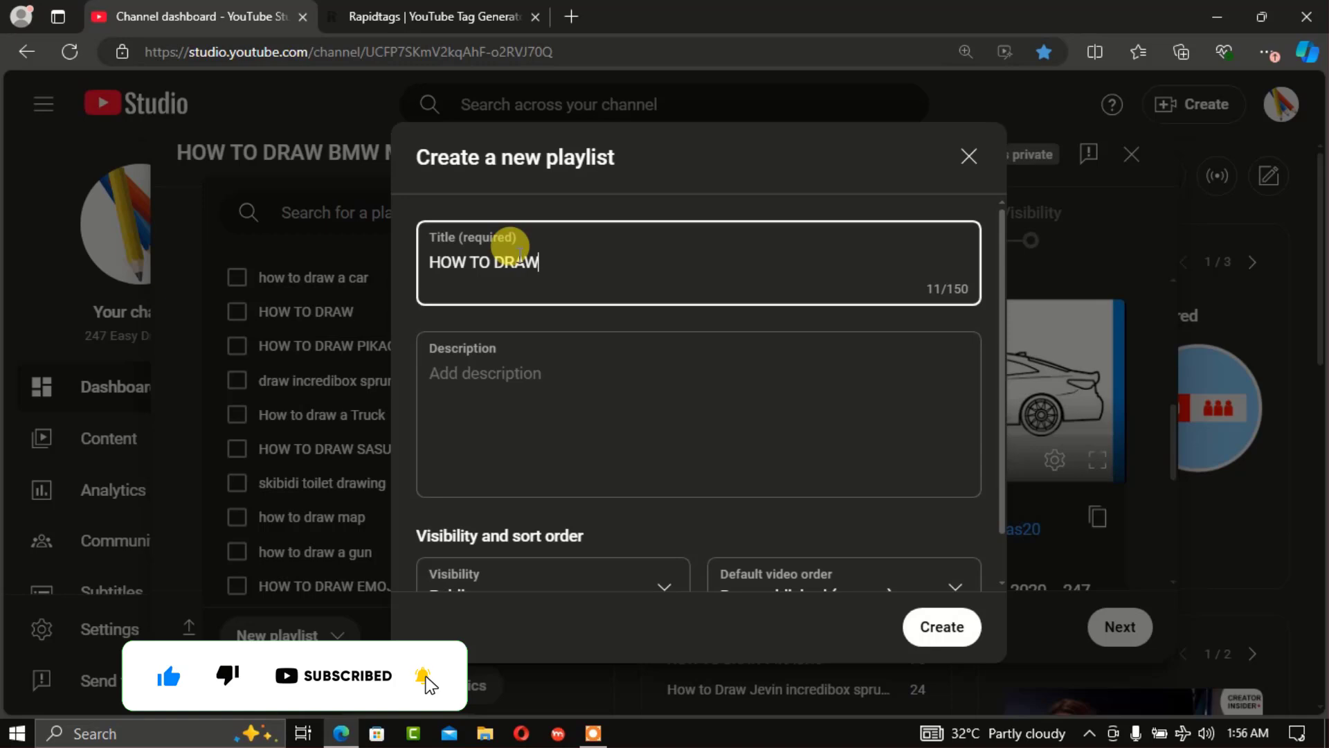
type(" BM")
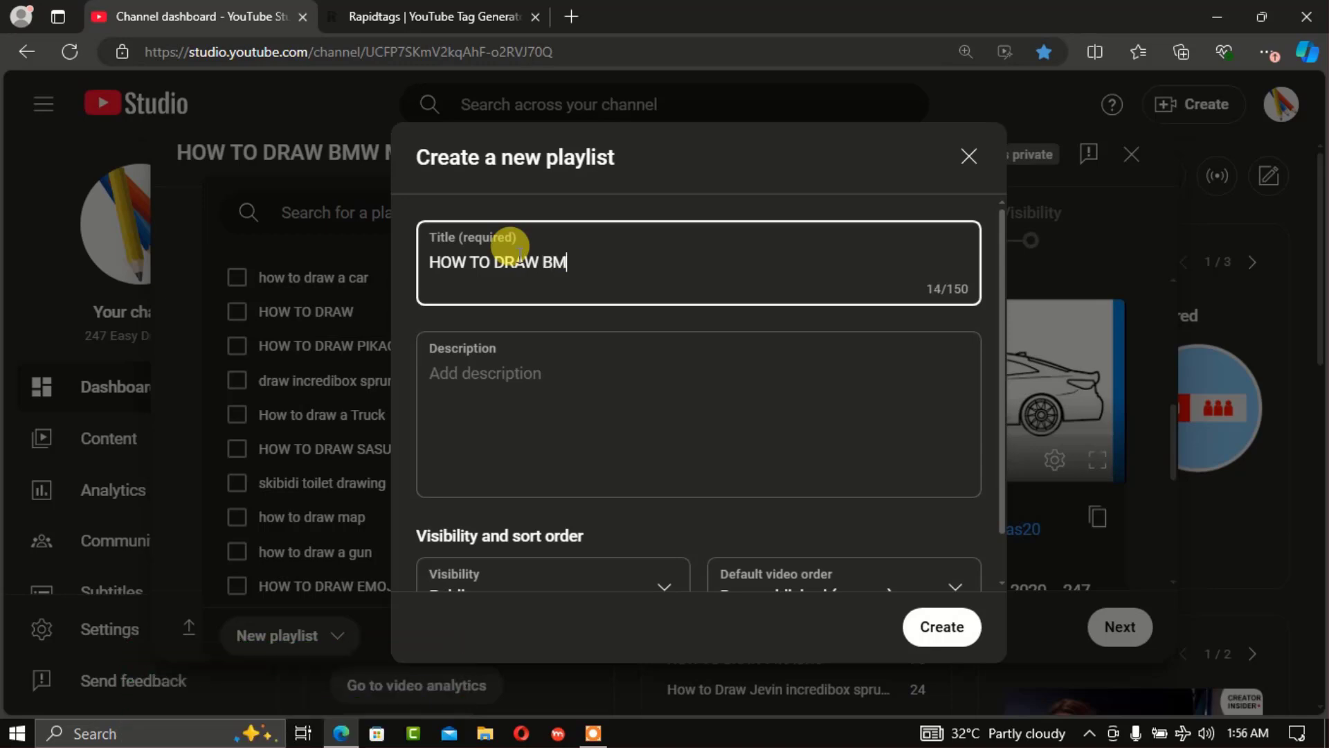
type("W CAR")
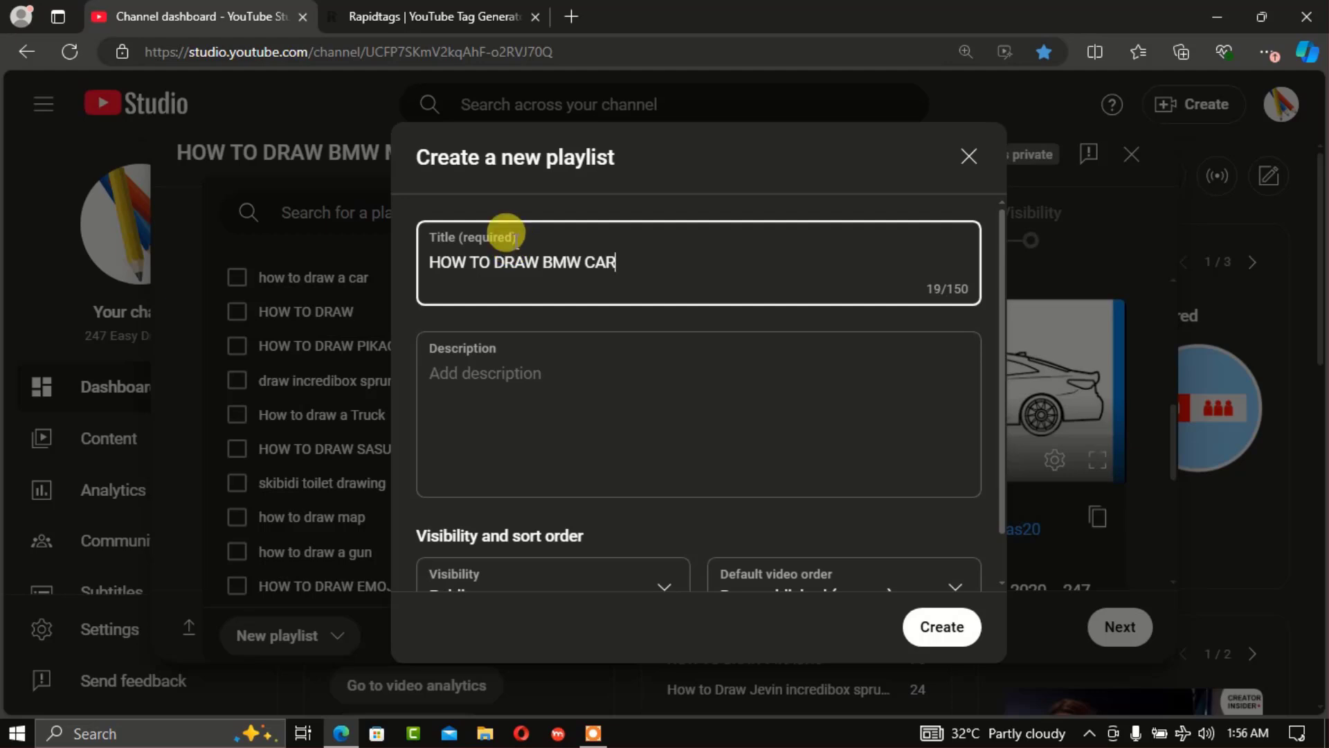
- Copy the new playlist's title into its description
left_click(466, 376)
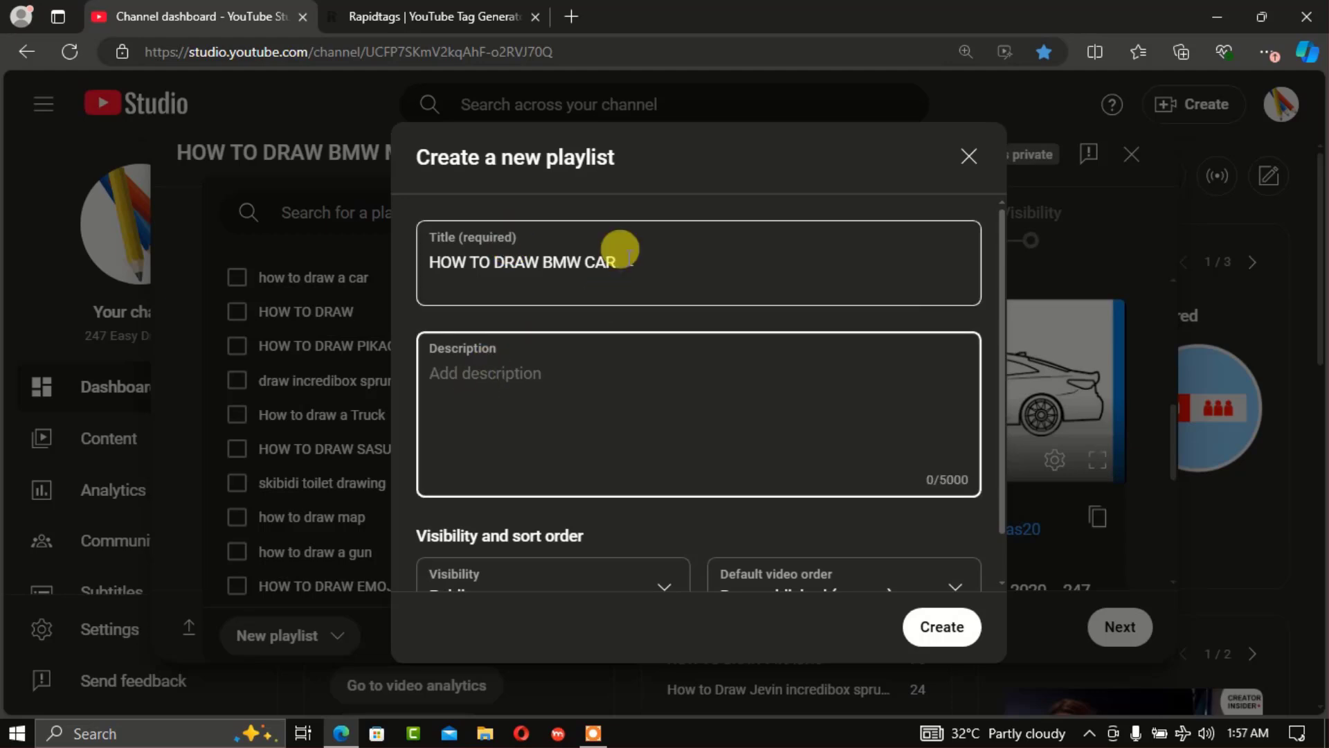
left_click_drag(625, 261, 408, 268)
key("ctrl+c")
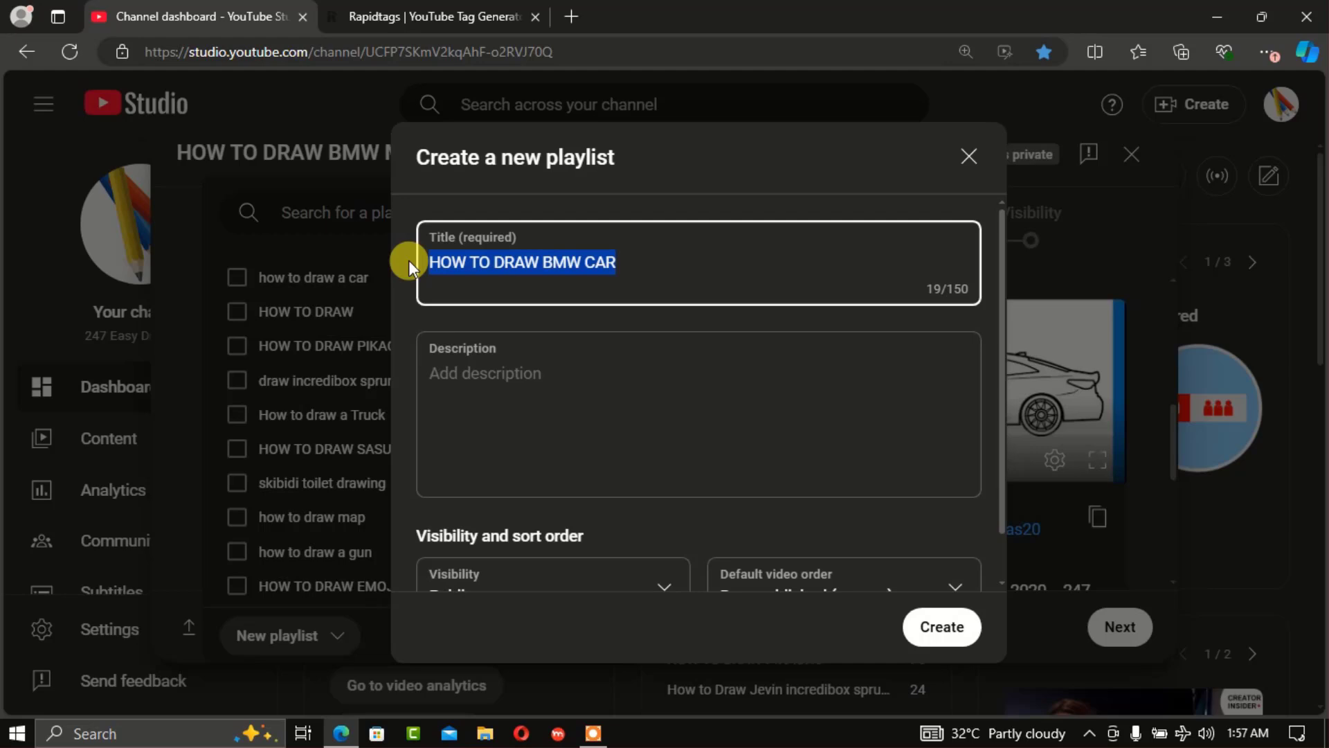
left_click(488, 355)
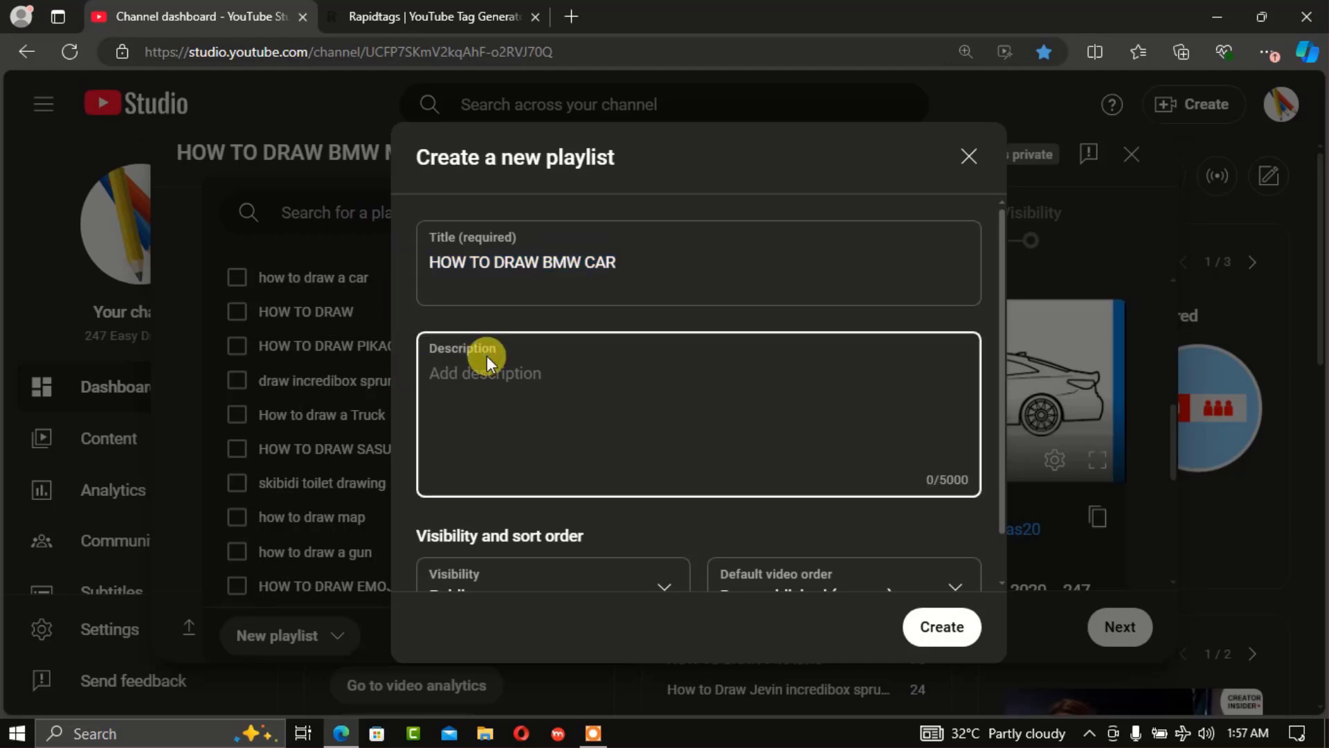
key("ctrl+v")
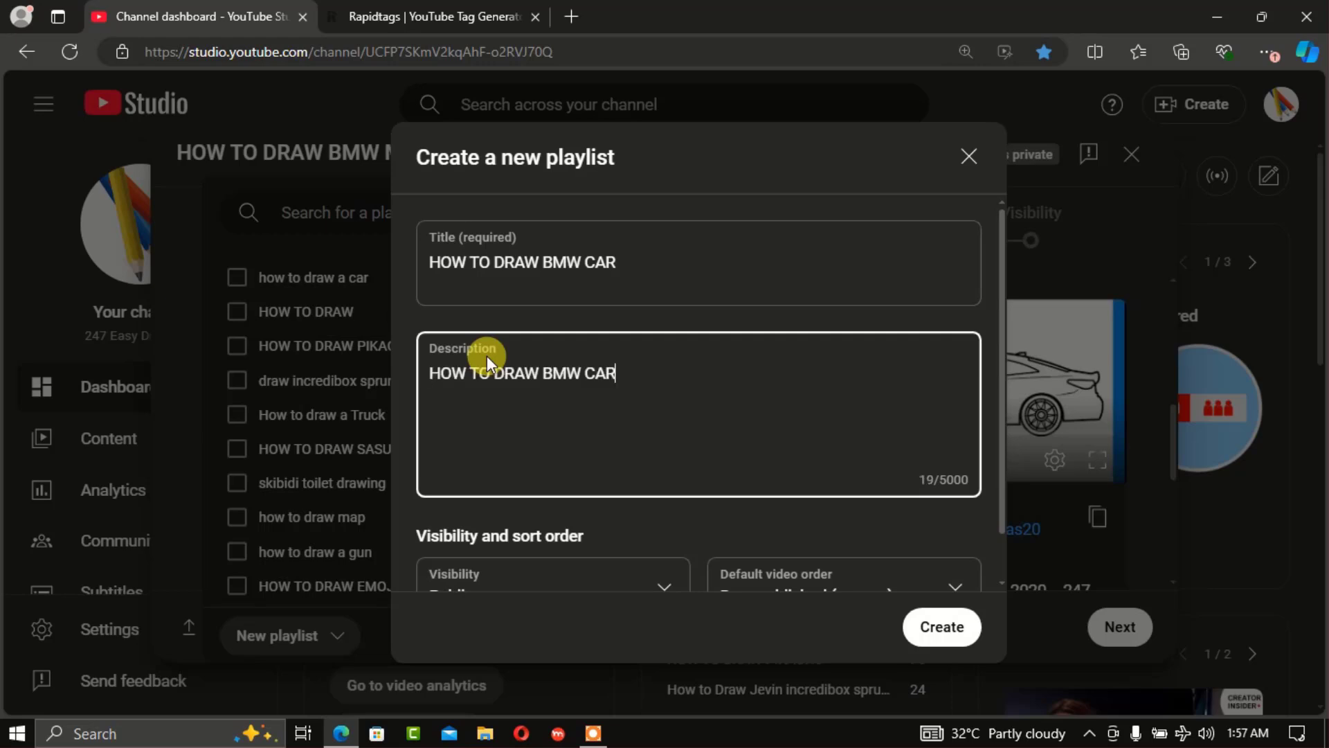
scroll(547, 535, "down", 1)
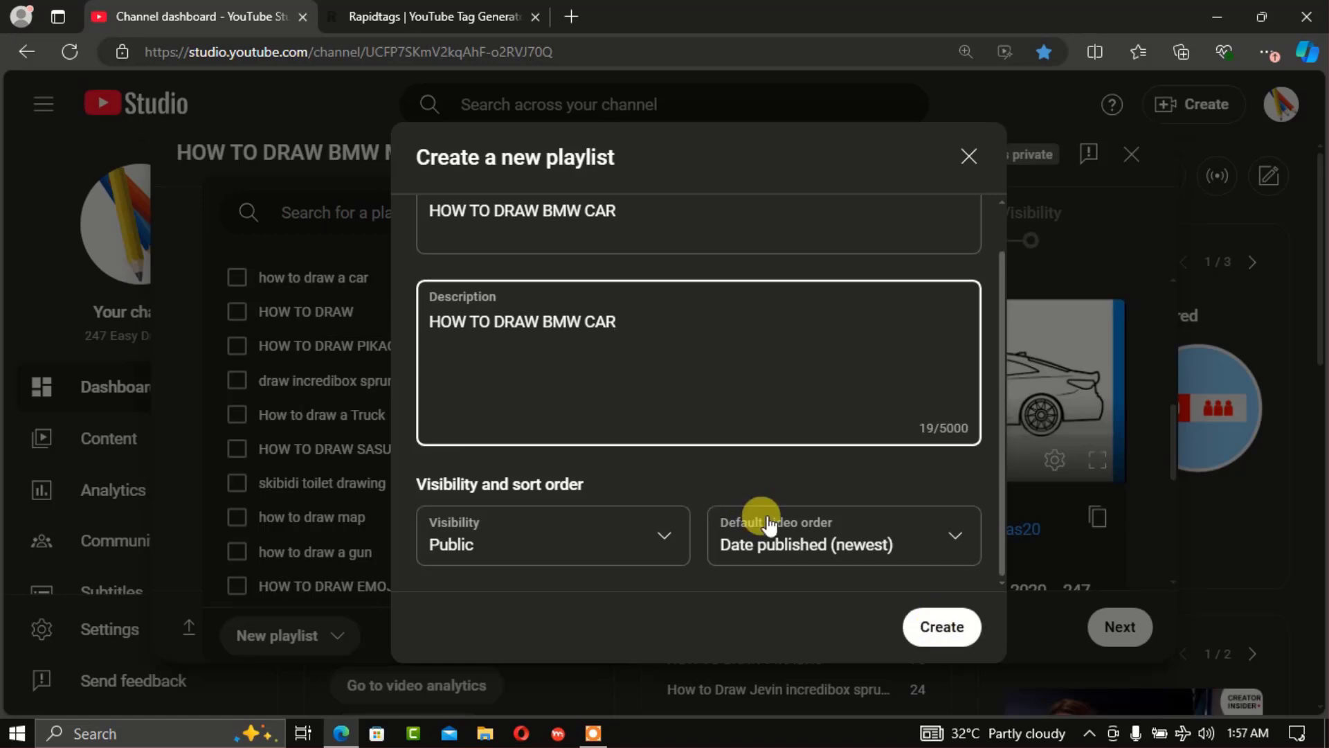
- Create the playlist and confirm "HOW TO DRAW BMW CAR" as the video's only playlist
left_click(940, 629)
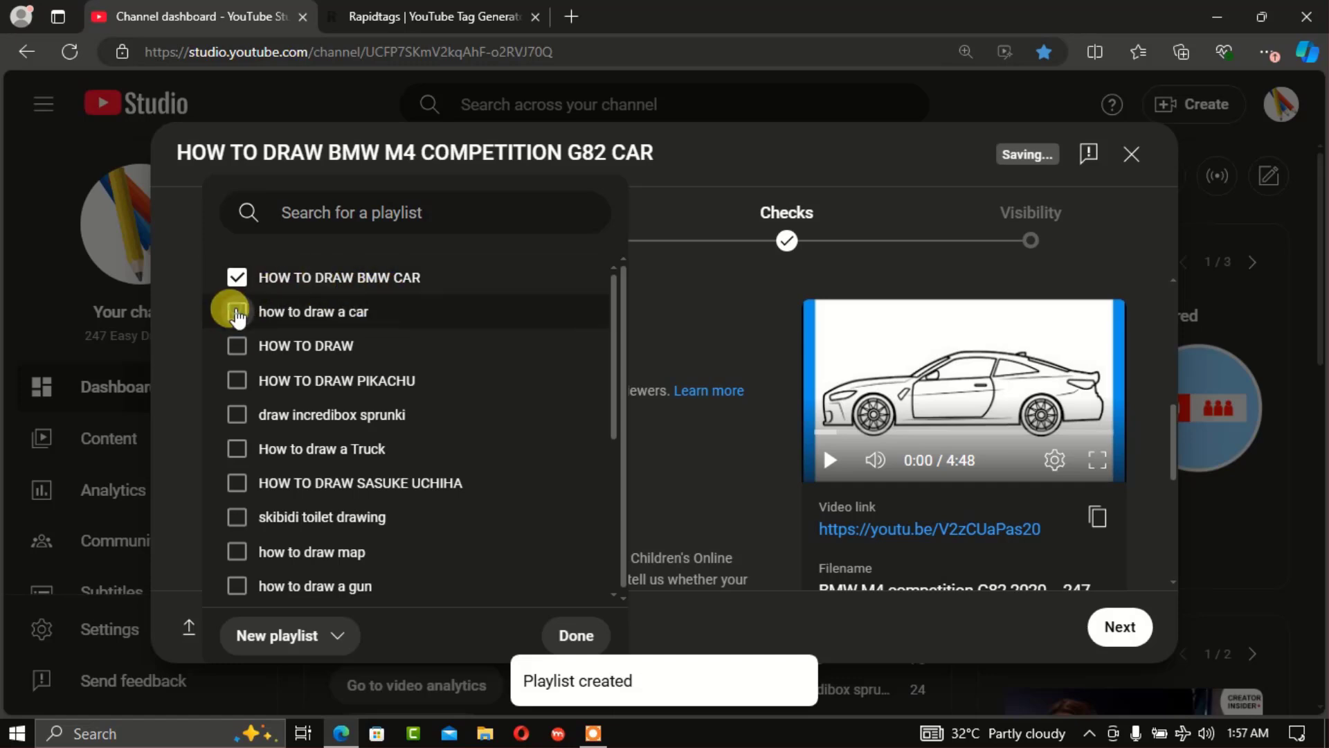
left_click(236, 313)
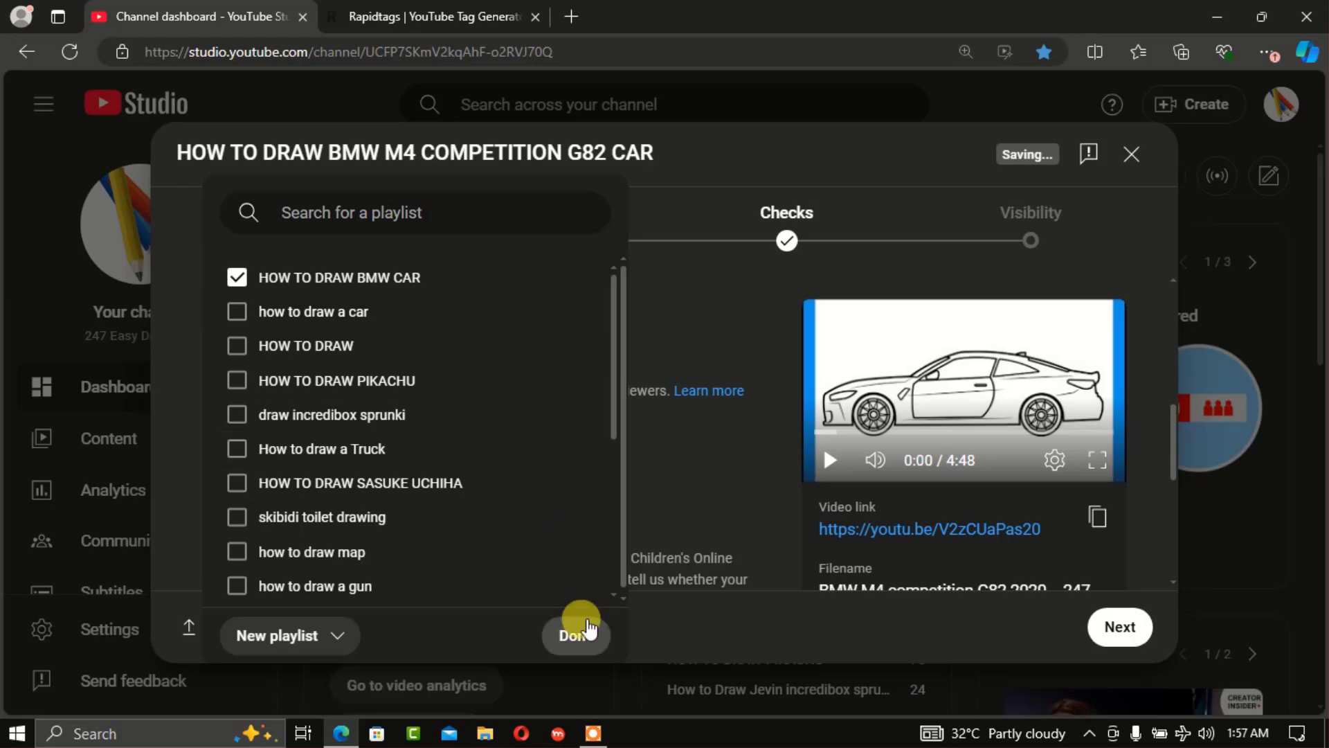
left_click(579, 635)
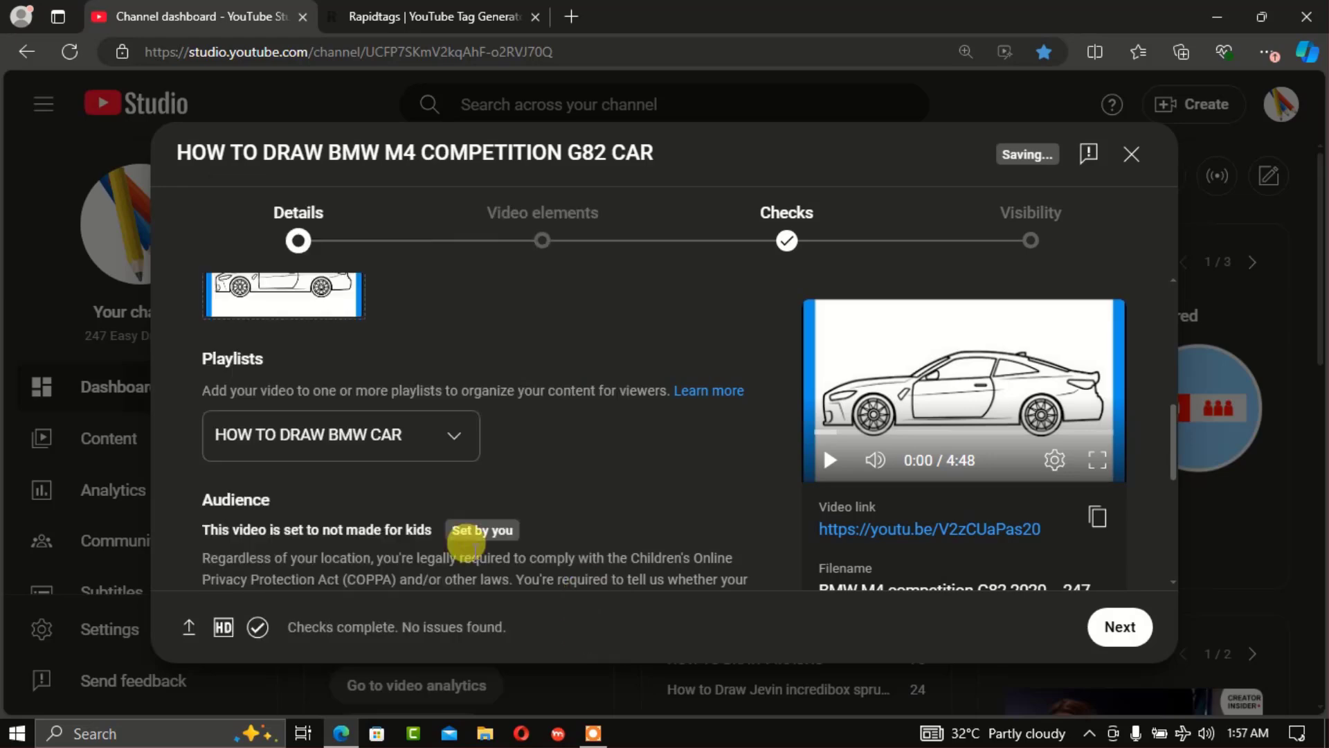
- Set the video's audience to "No, it's not made for kids"
scroll(300, 533, "down", 2)
scroll(300, 534, "down", 2)
left_click(216, 449)
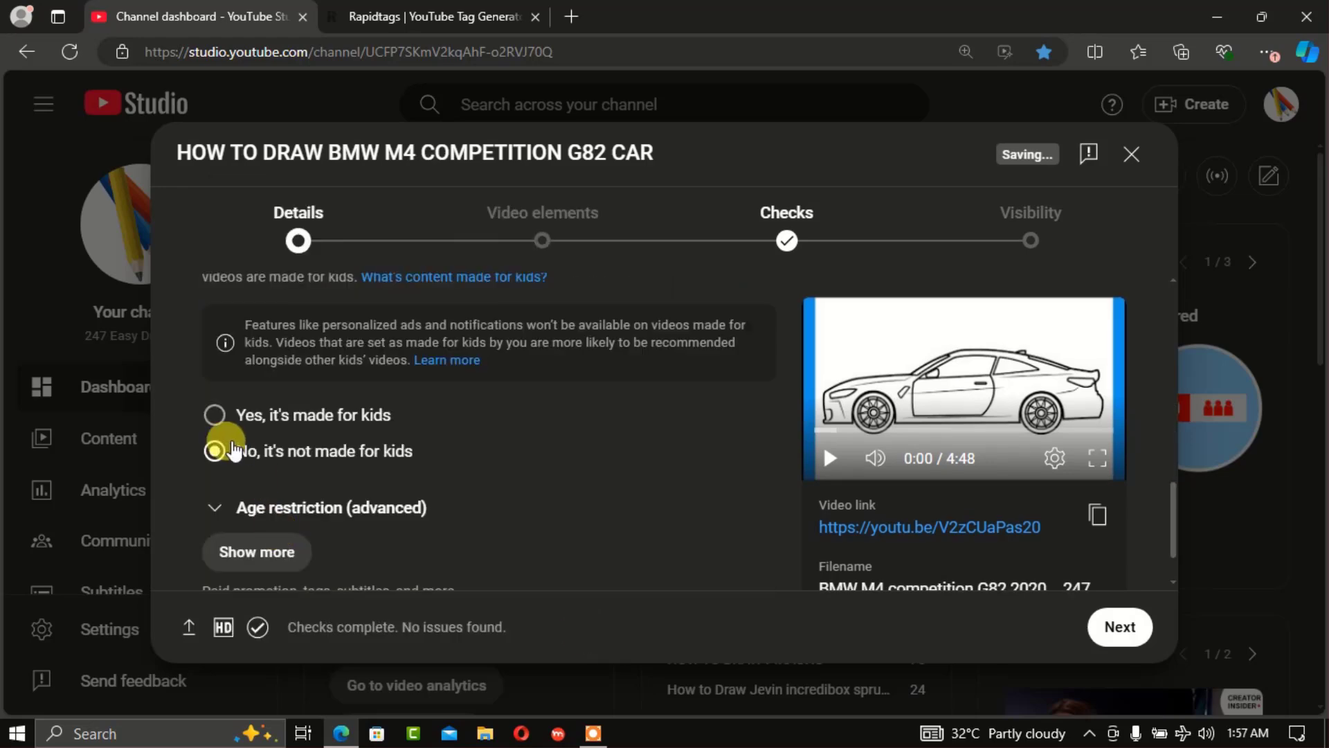
scroll(348, 369, "up", 2)
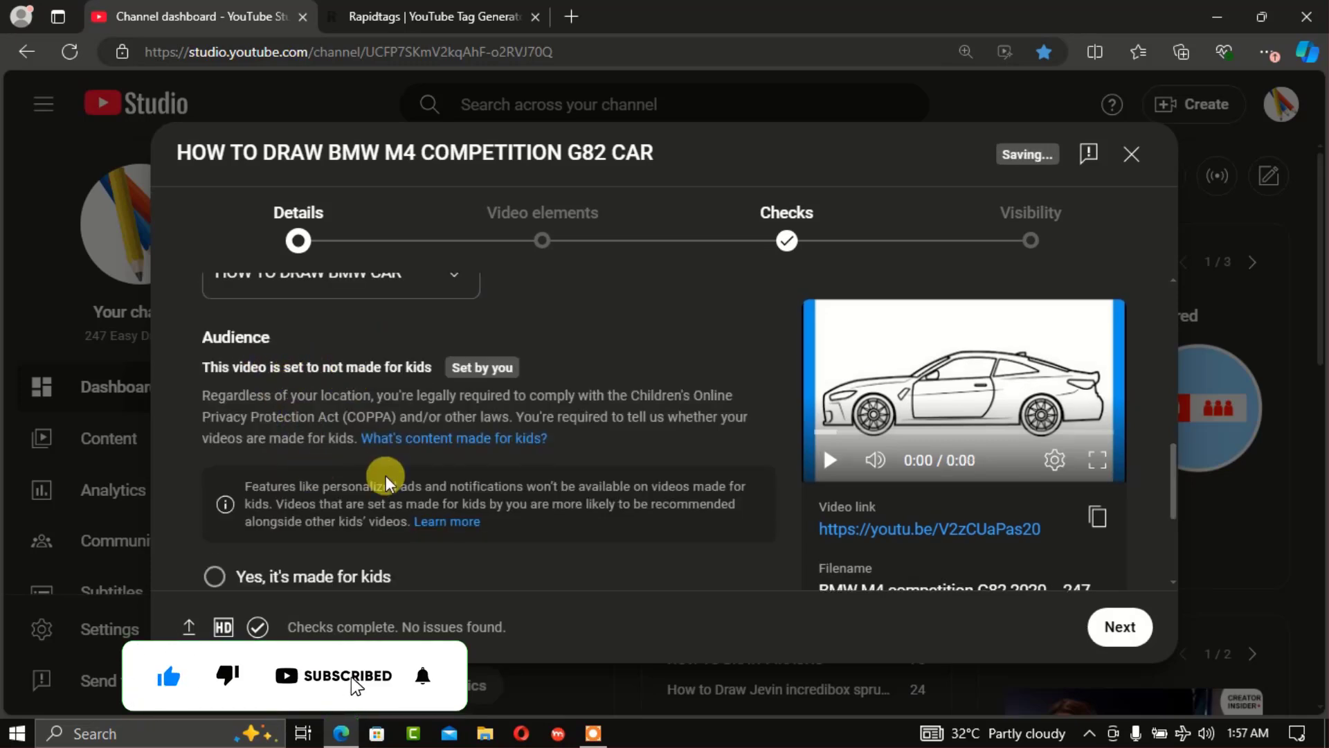
scroll(350, 511, "down", 2)
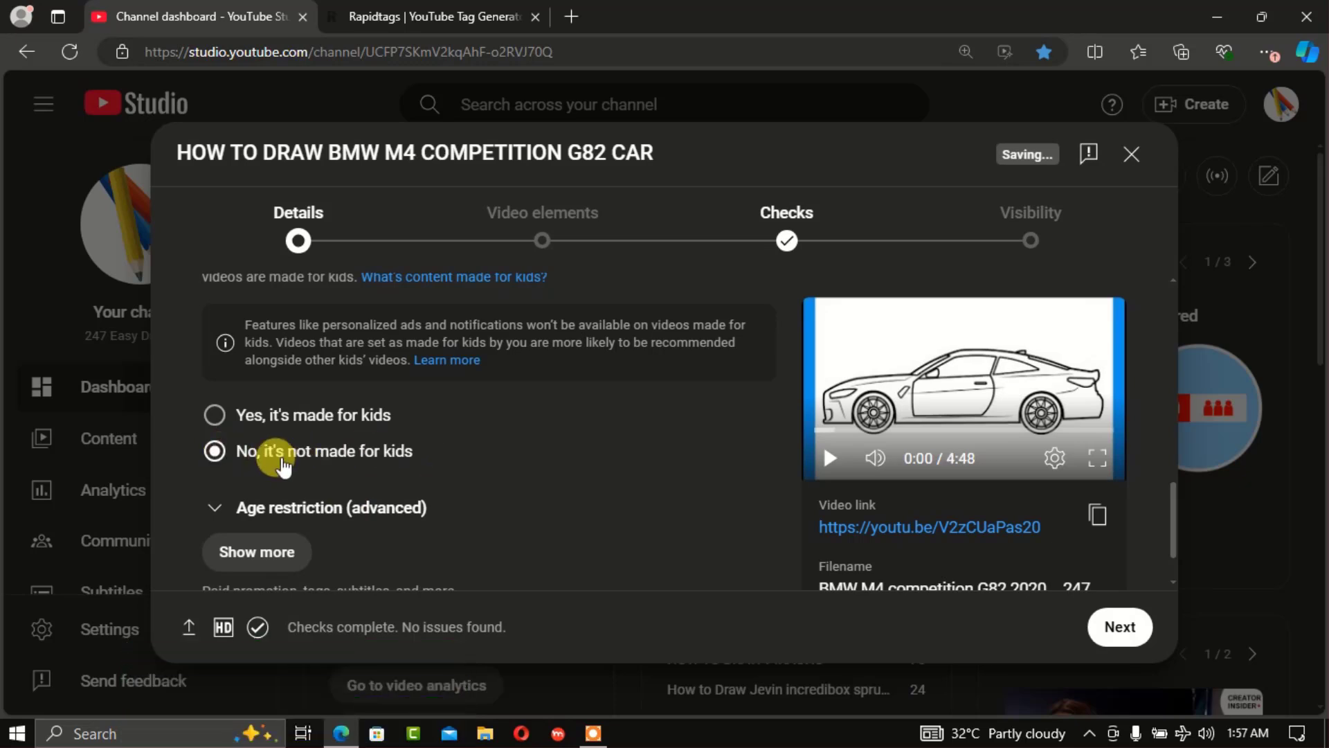
- Show the additional video details and answer No to the altered content question
scroll(388, 475, "down", 1)
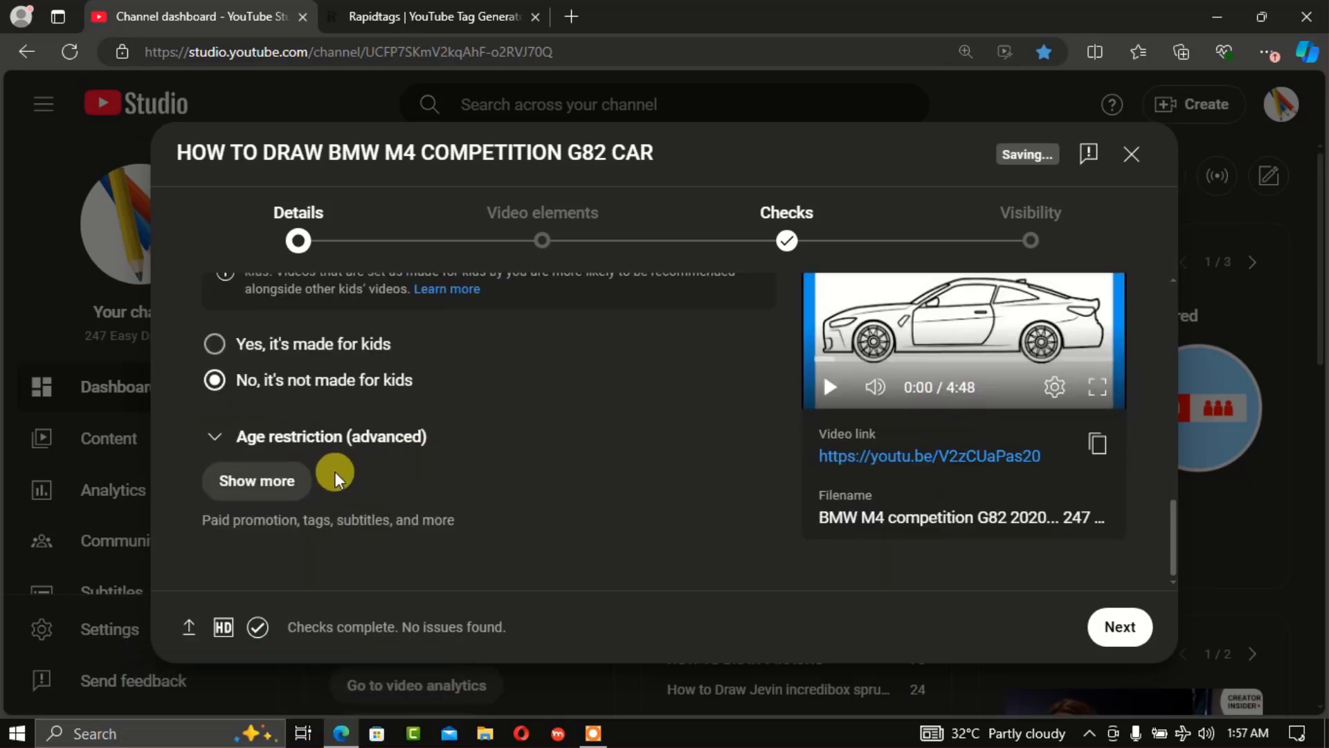
left_click(267, 483)
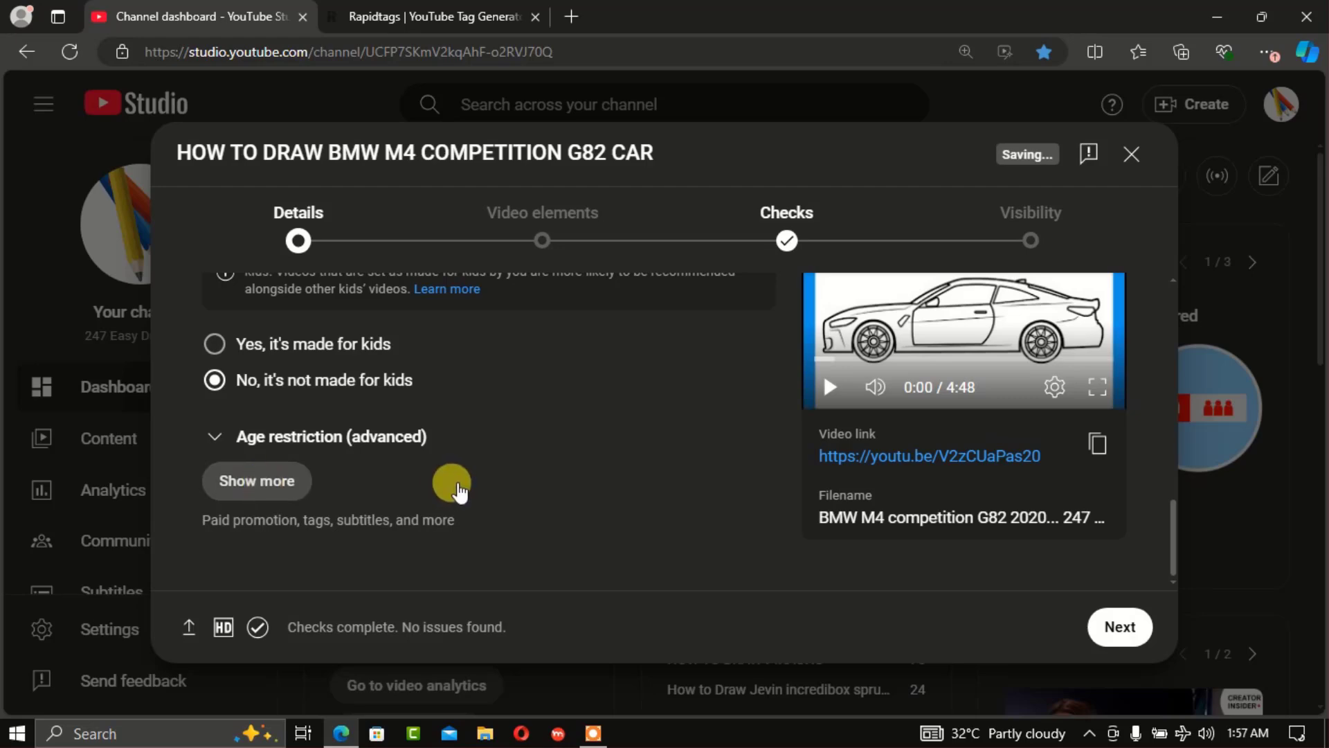
scroll(400, 486, "down", 6)
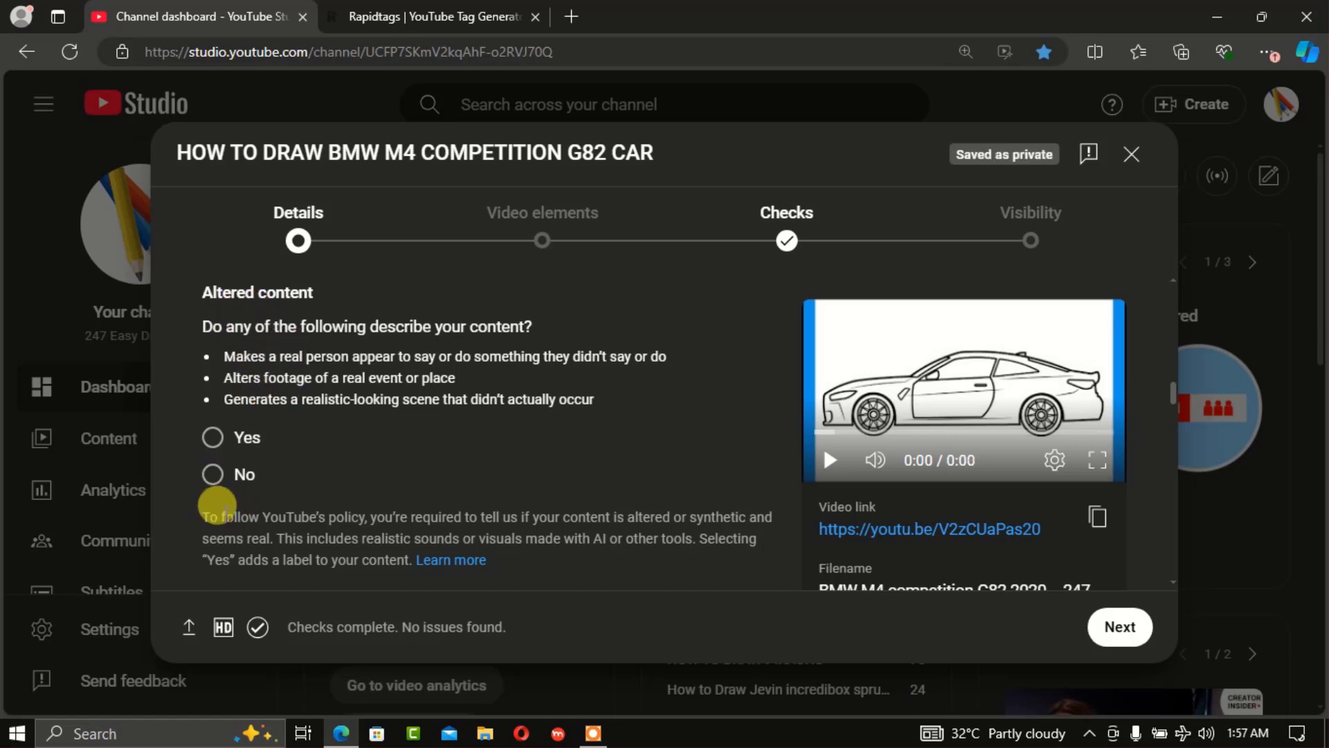
left_click(211, 474)
- Generate tags for "how to draw BMW CAR" in Rapidtags and paste them all into the video's tags in YouTube Studio
scroll(413, 483, "down", 4)
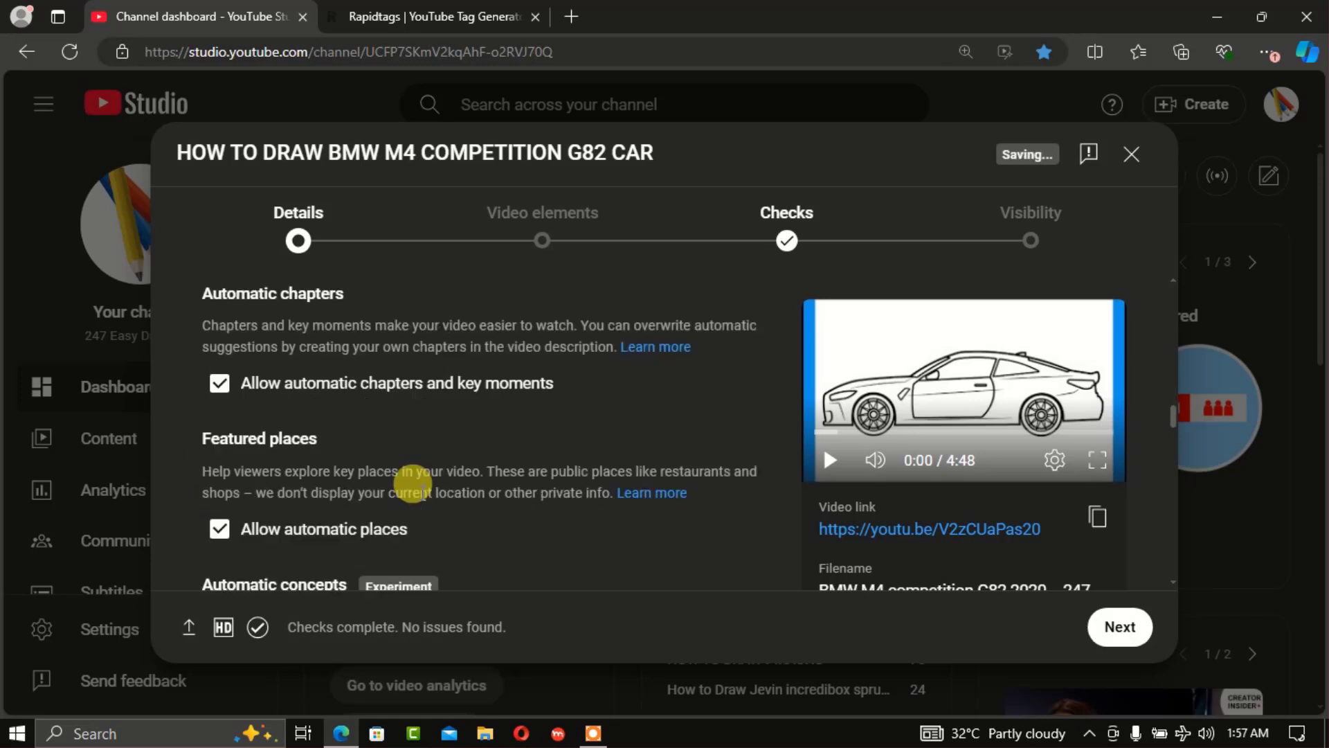
scroll(413, 483, "down", 5)
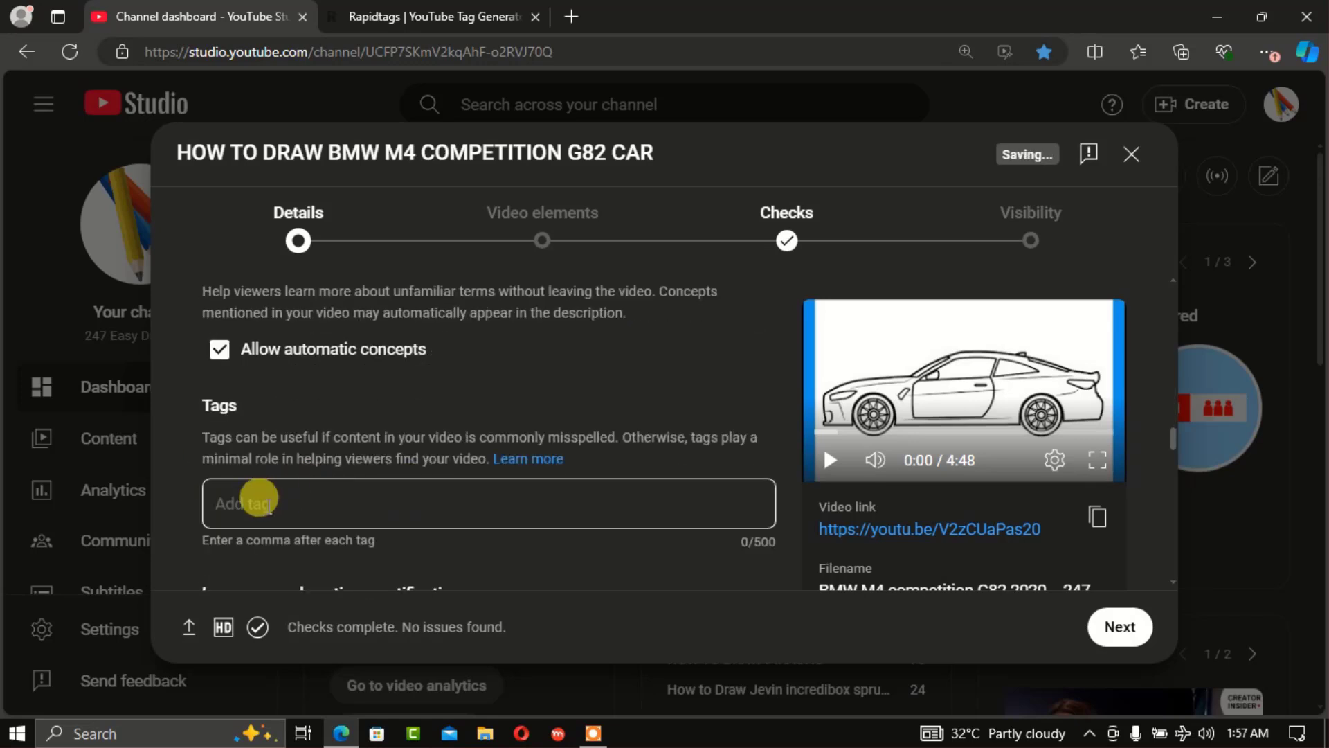
left_click(409, 488)
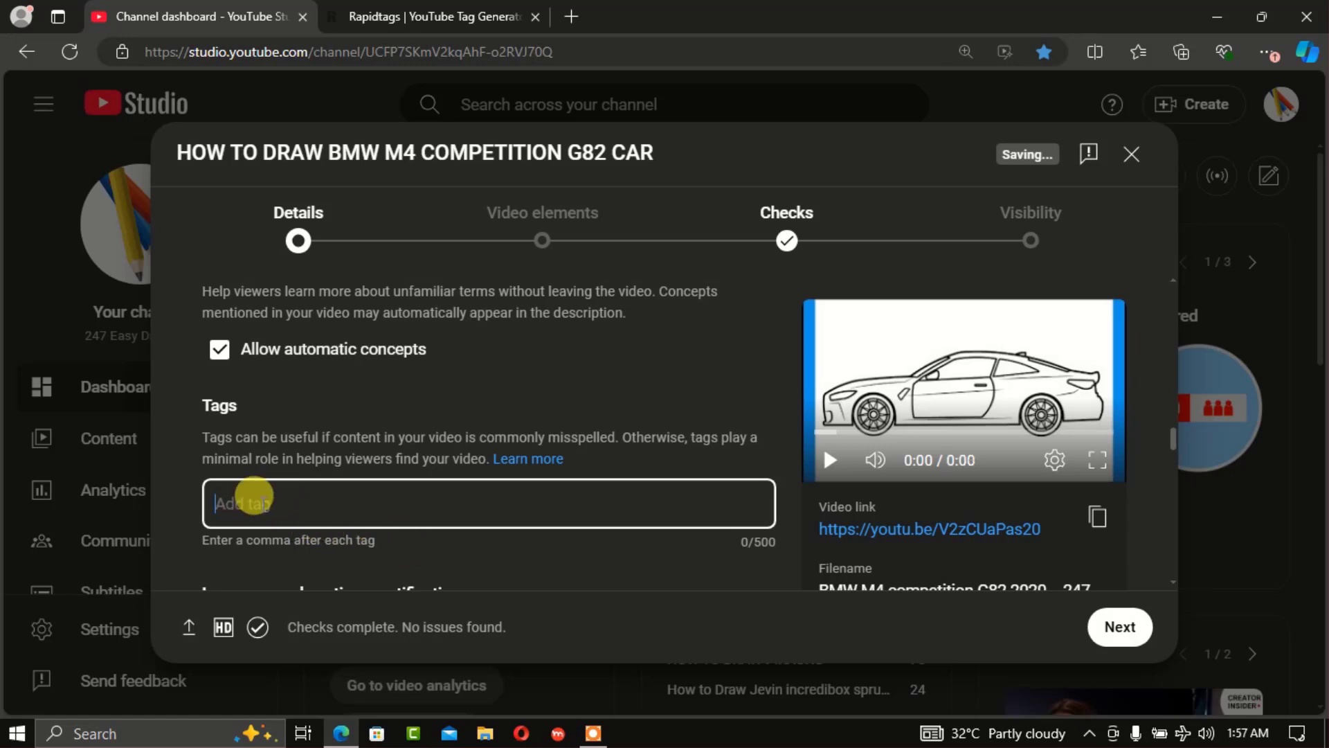
left_click(417, 17)
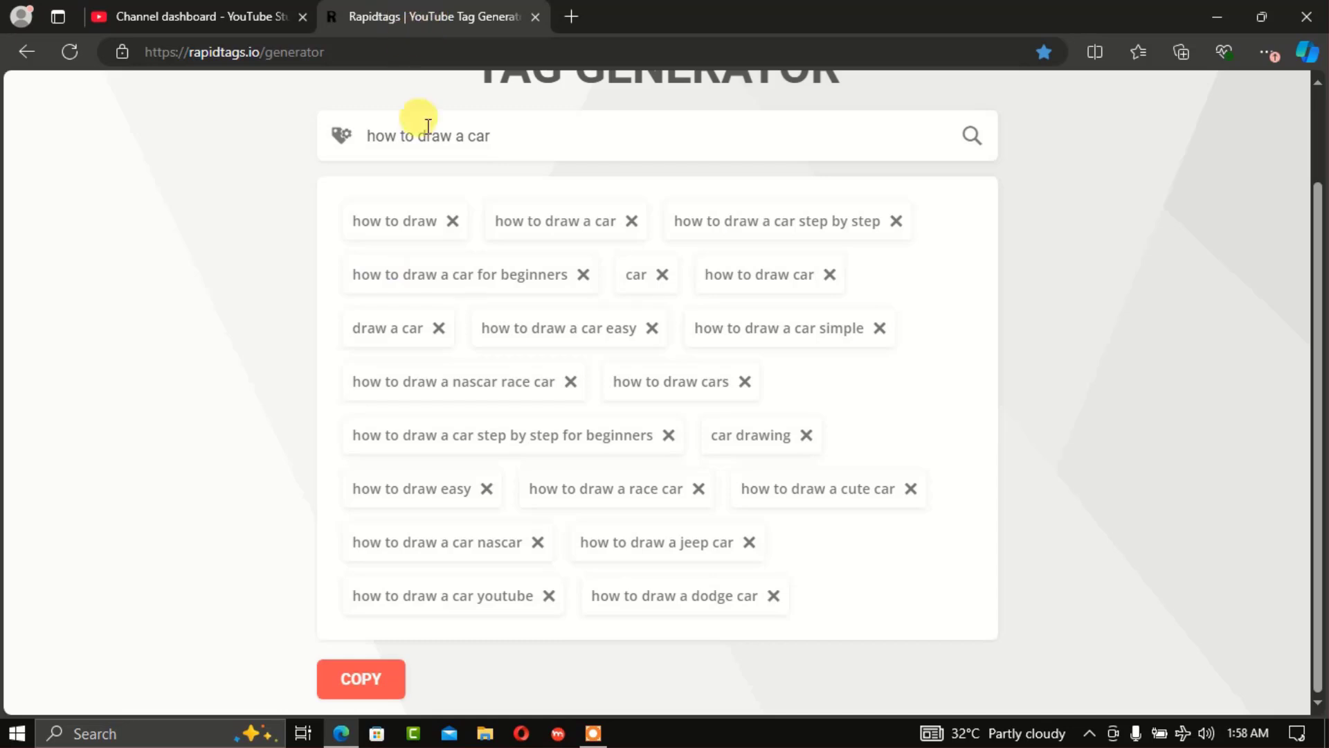
left_click(503, 136)
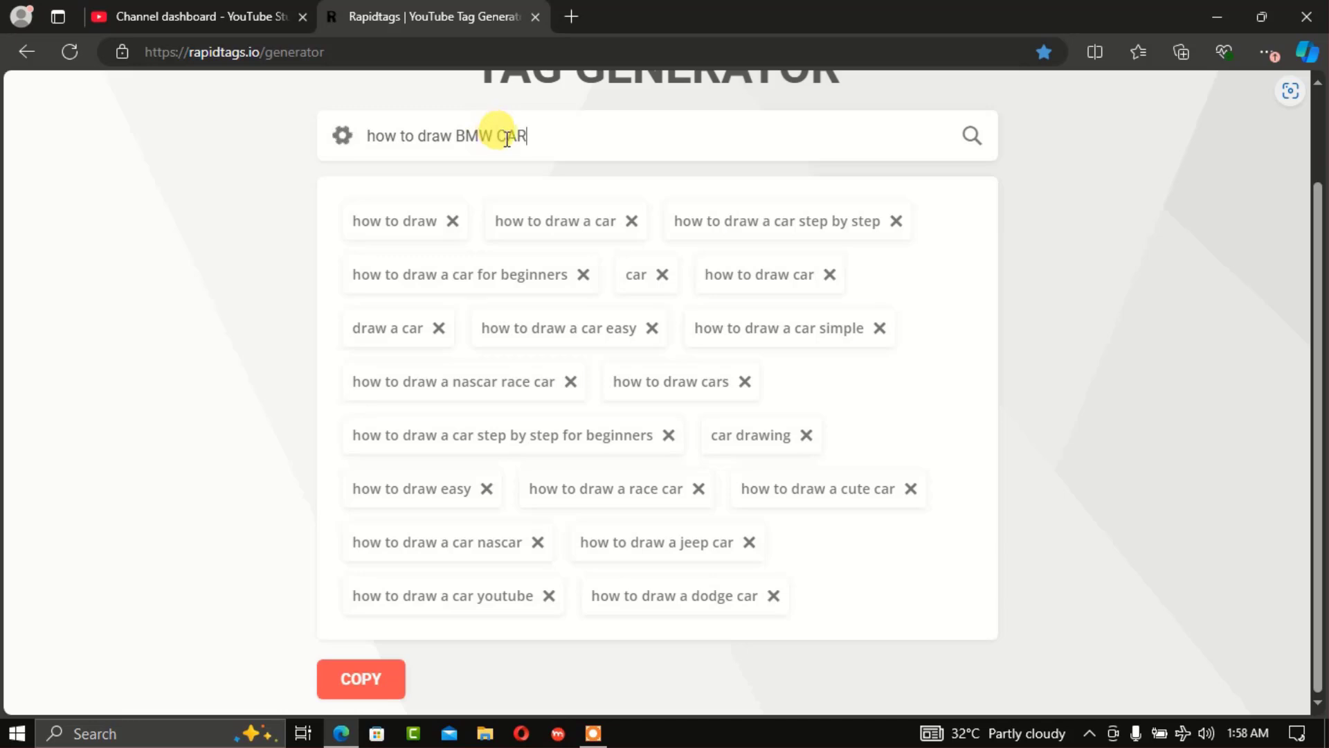
key("Return")
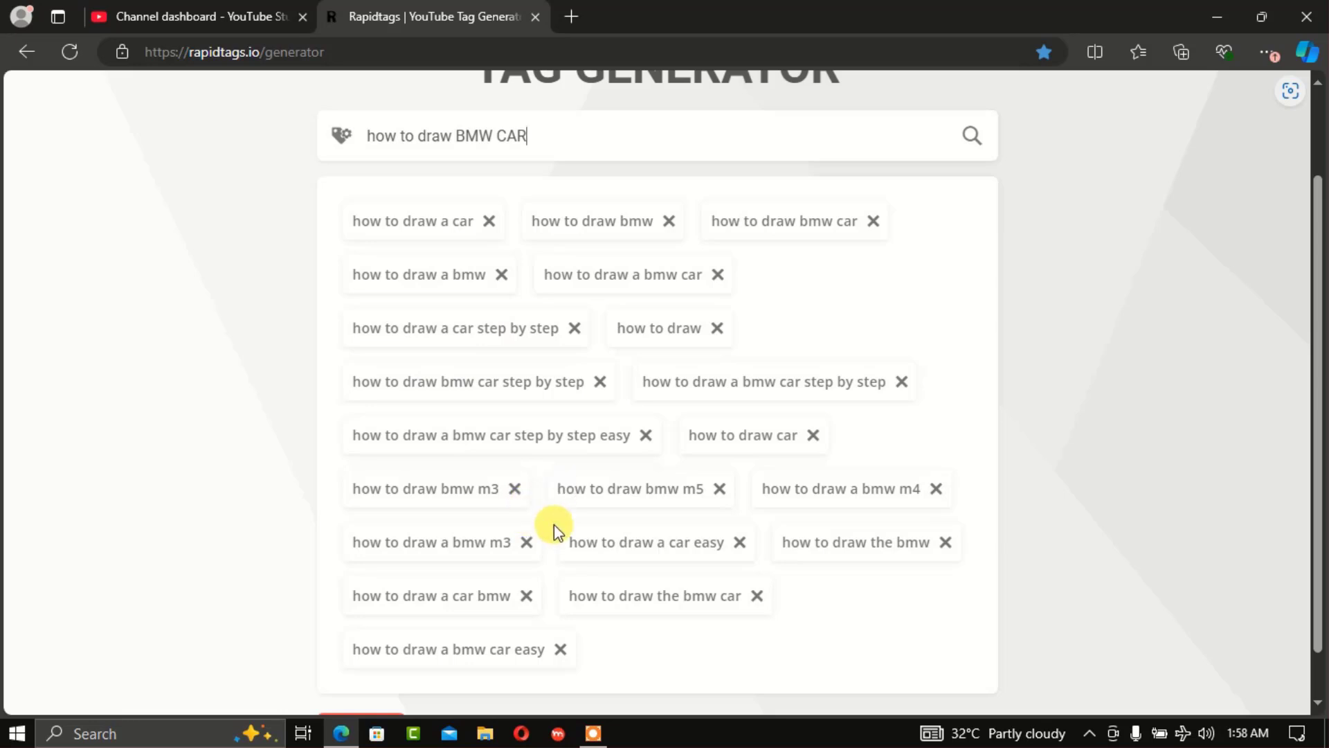
scroll(554, 524, "down", 1)
left_click(368, 681)
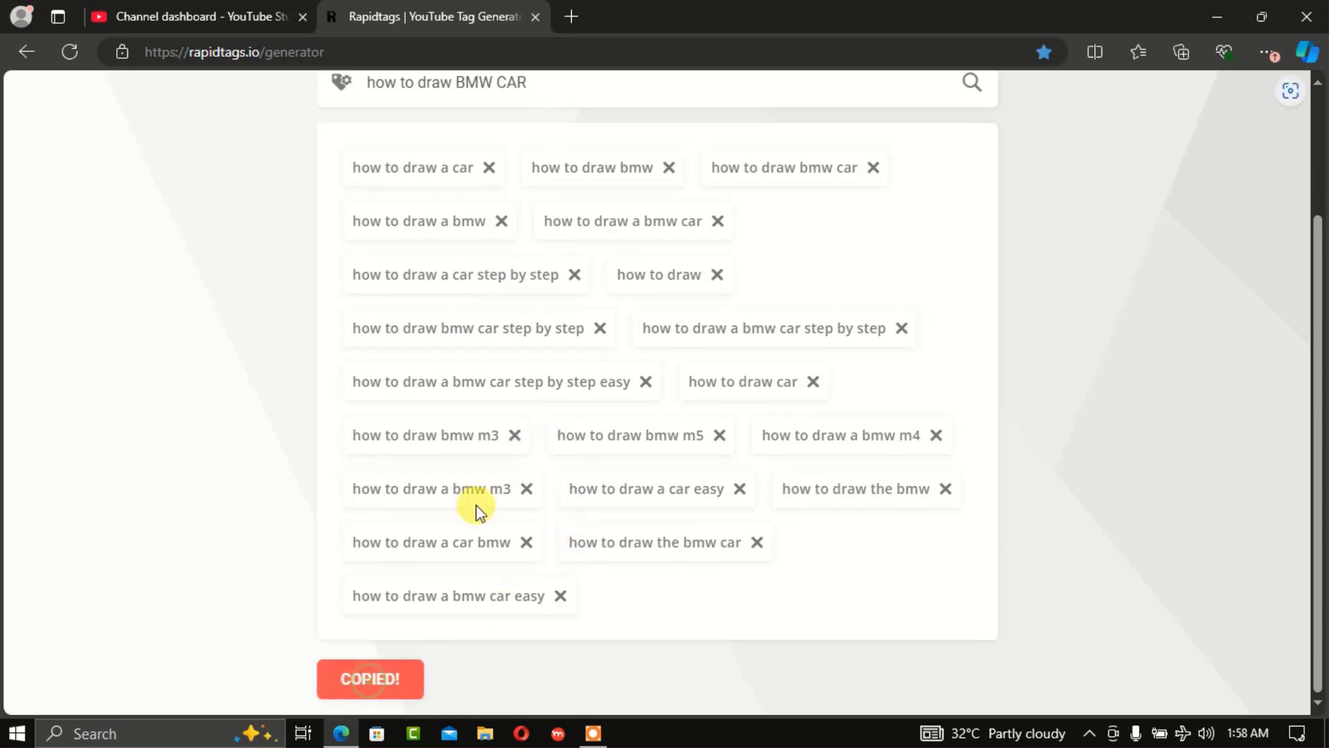
left_click(208, 17)
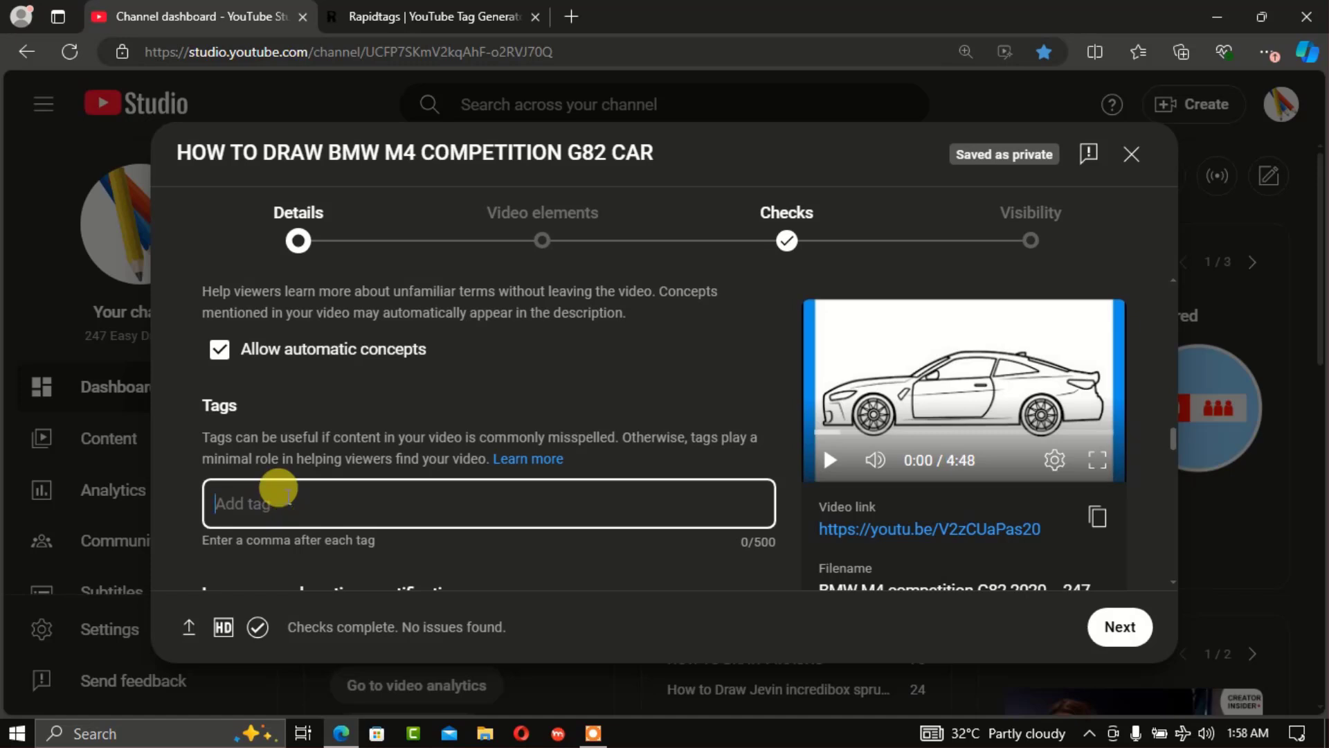
key("ctrl+v")
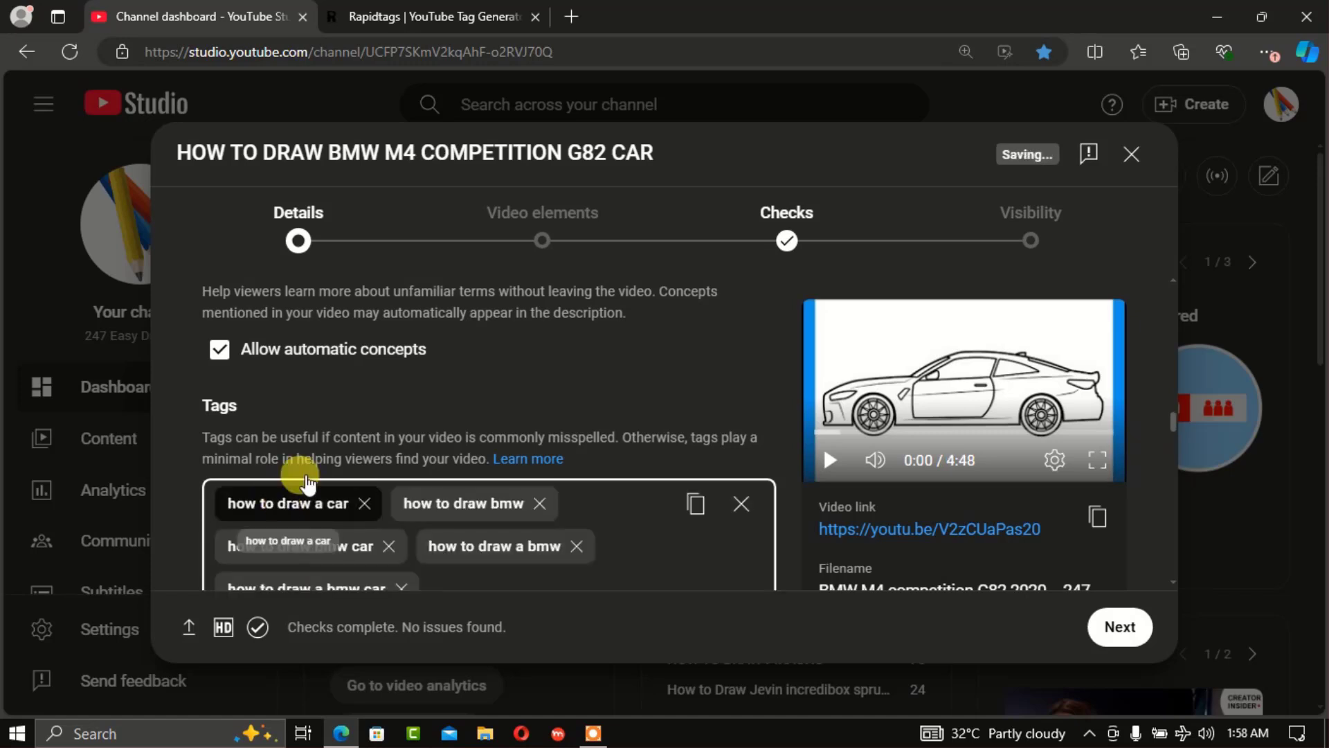
- Set the video's recording date to Nov 26, 2024
scroll(307, 482, "down", 5)
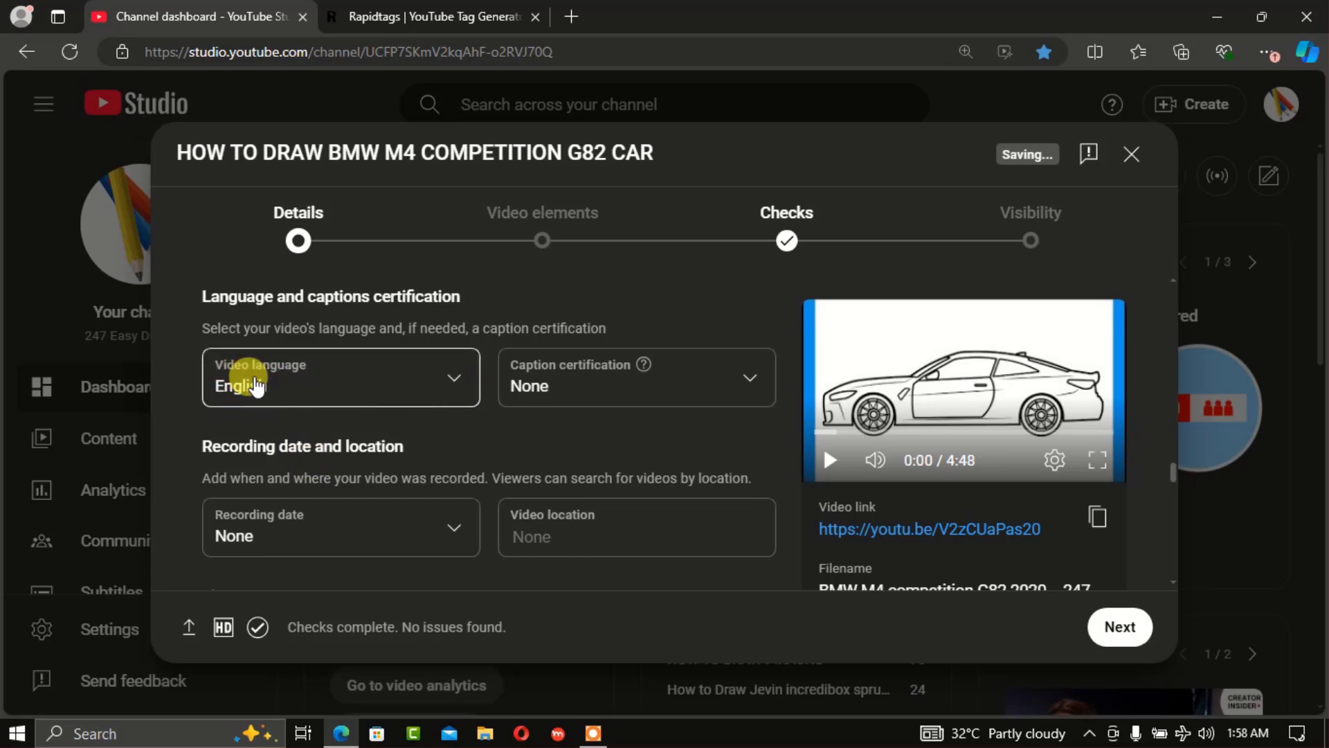
left_click(453, 528)
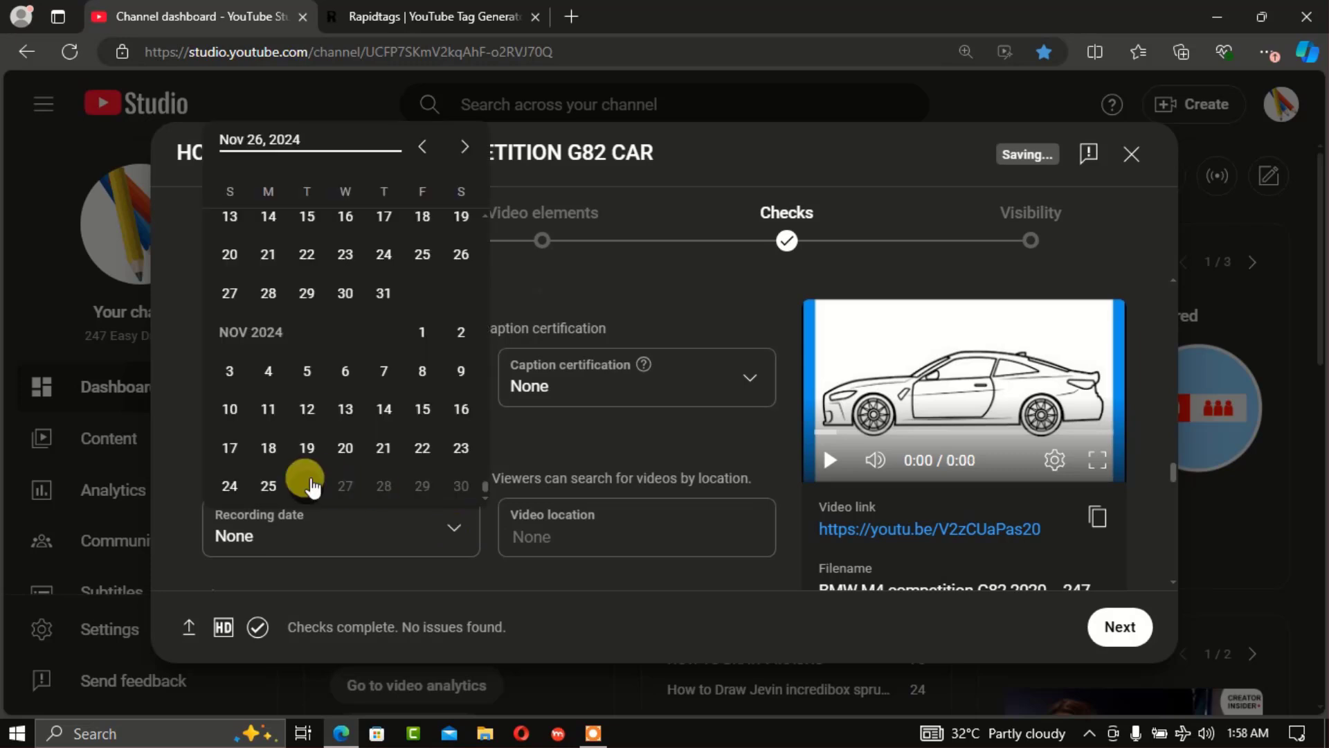
left_click(307, 485)
scroll(614, 368, "up", 5)
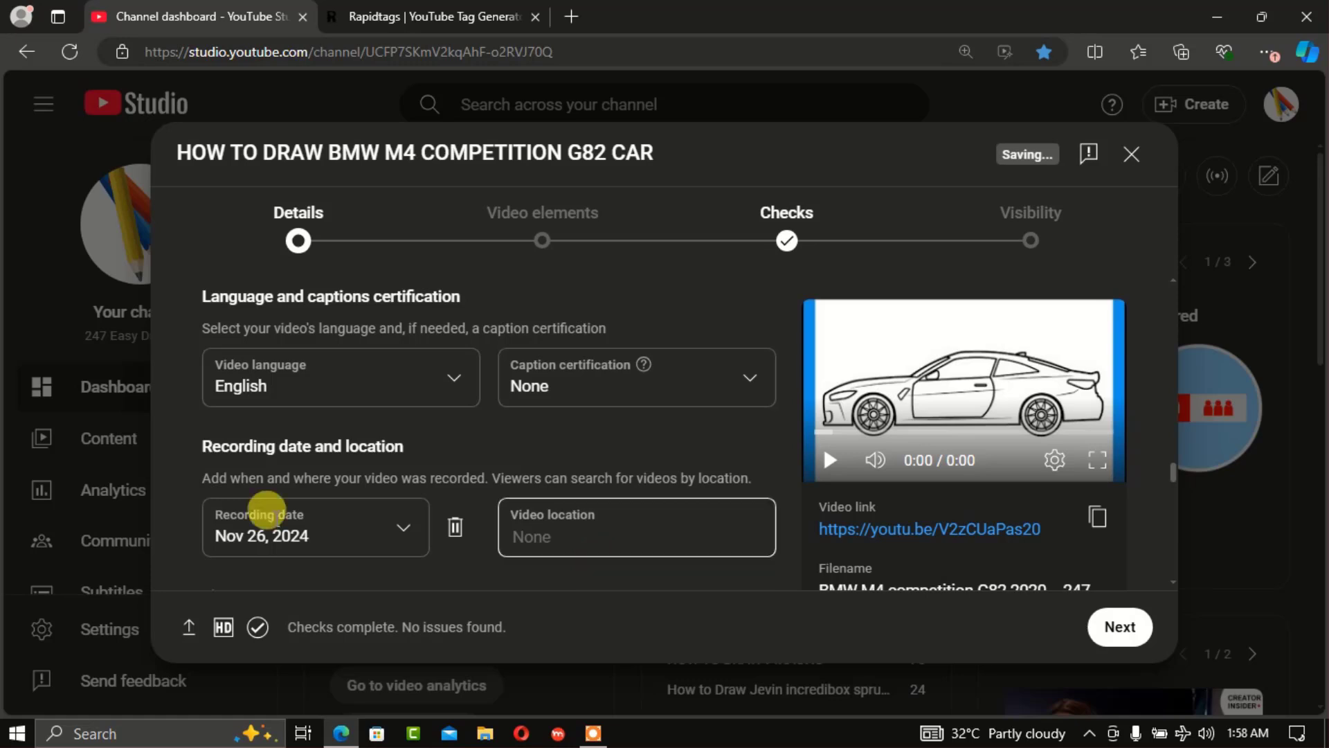
- Review the remaining category, education and comment settings in the video details and proceed to the Video elements stage
scroll(335, 510, "down", 10)
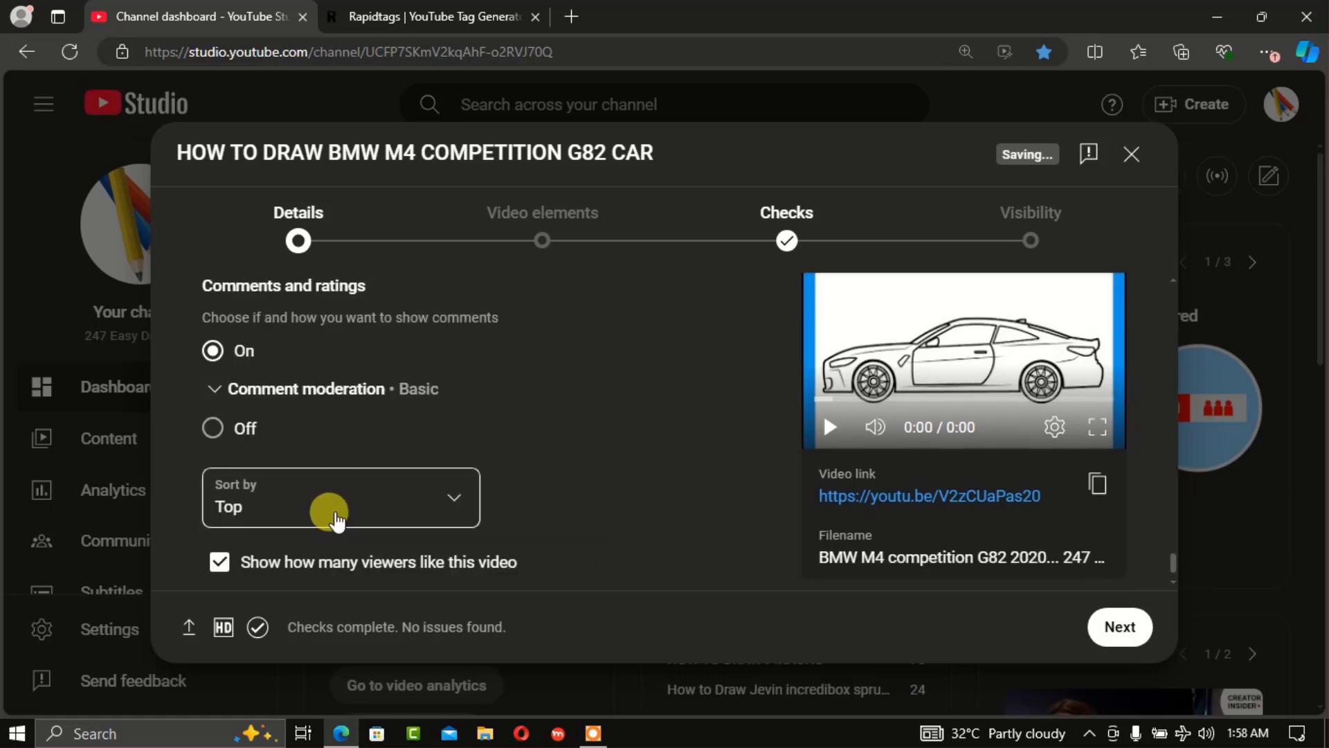
scroll(335, 516, "up", 5)
scroll(319, 438, "up", 4)
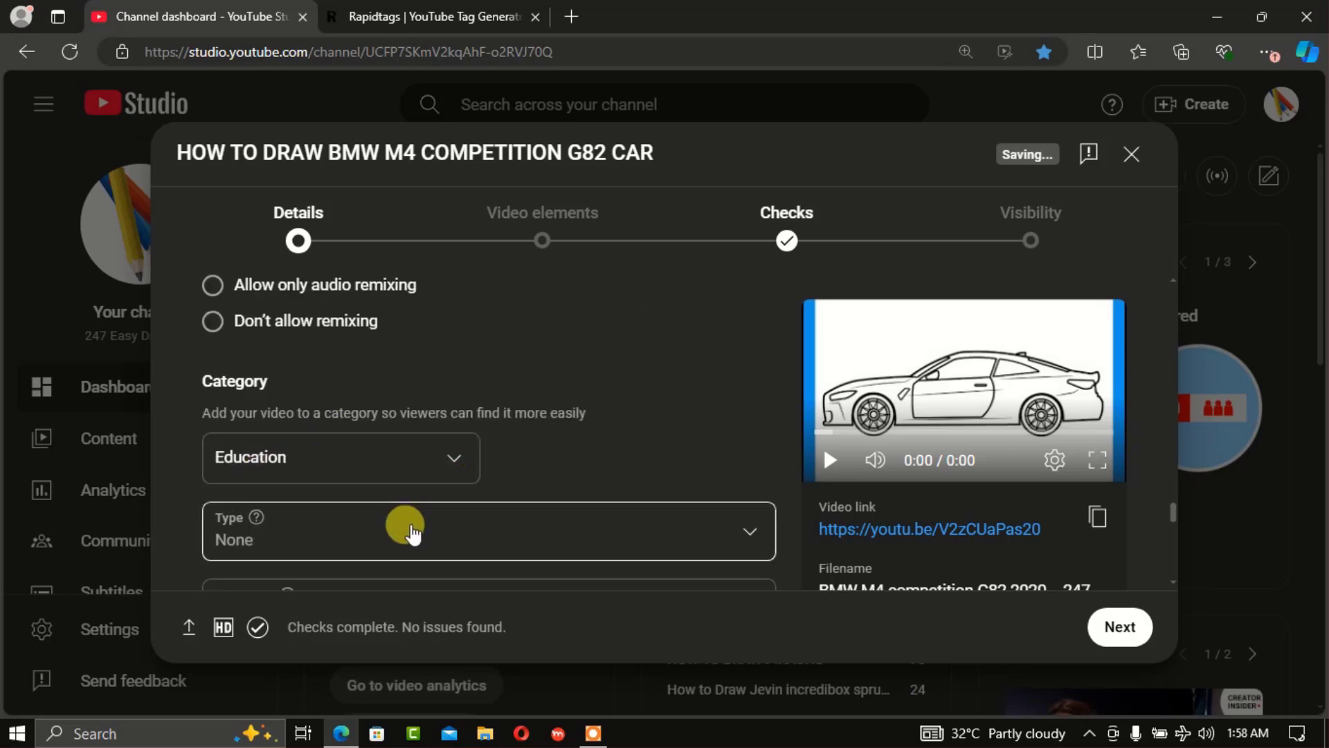
scroll(403, 526, "down", 4)
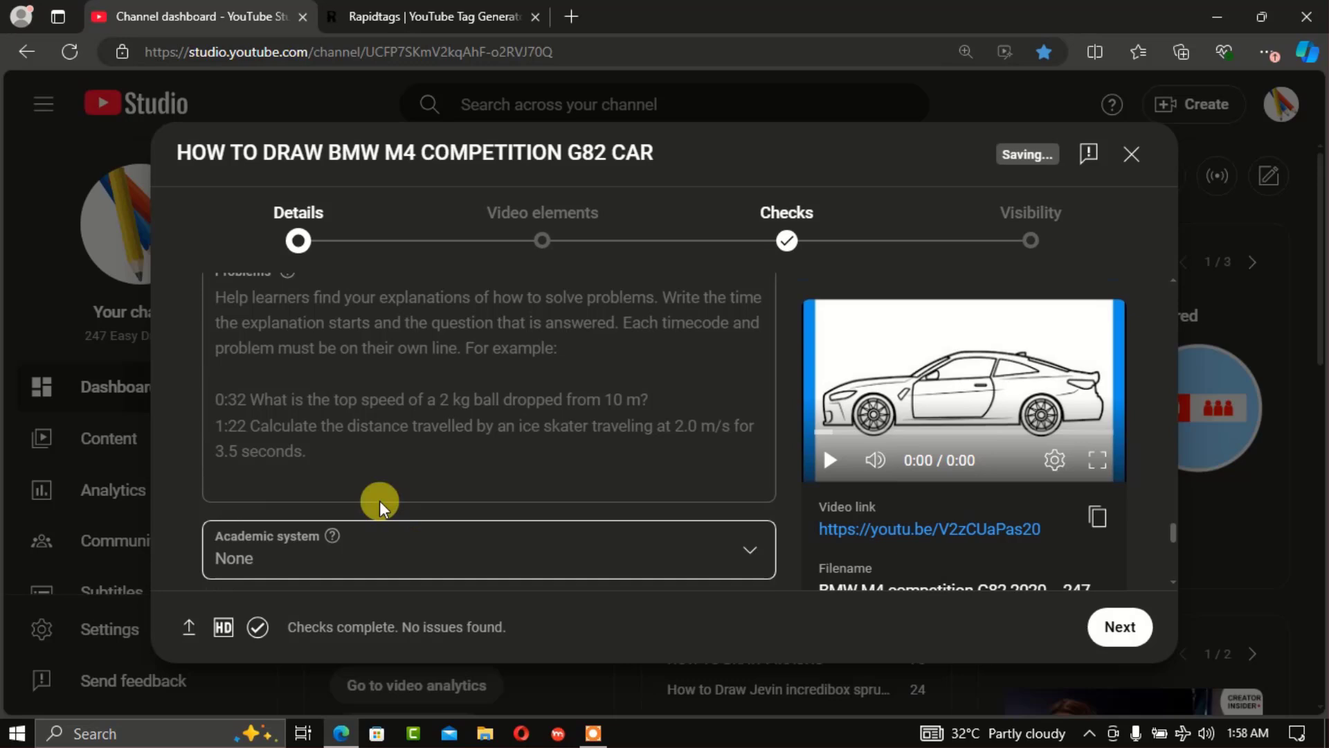
scroll(380, 507, "down", 10)
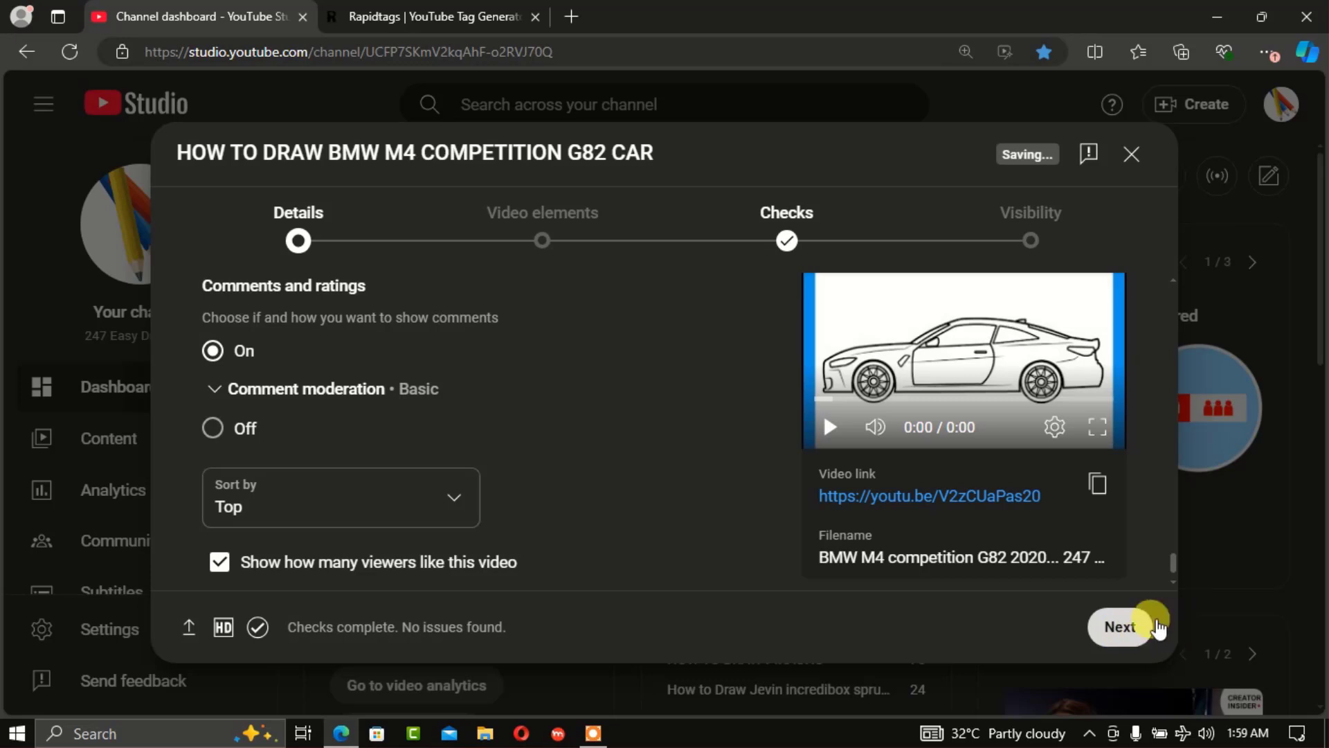
left_click(1122, 629)
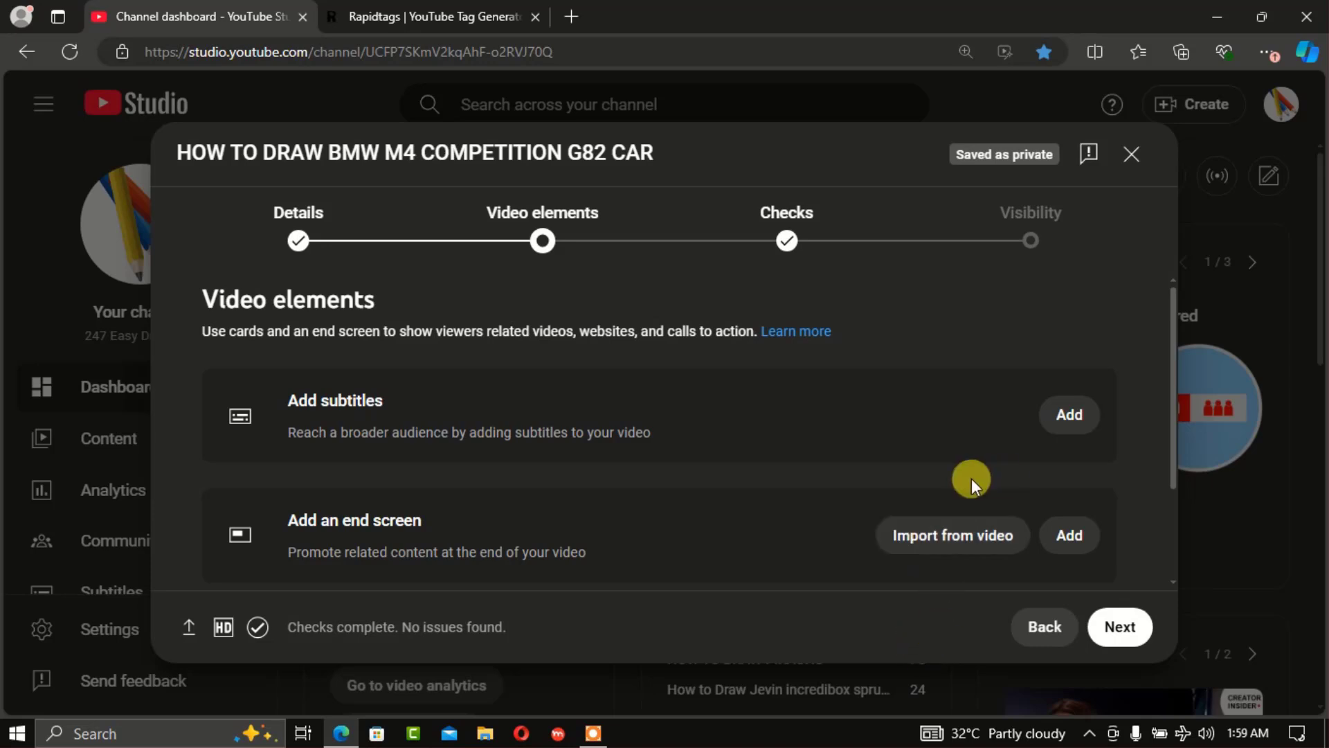
- Add an end screen using the "2 videos" template and save it
scroll(1117, 483, "down", 2)
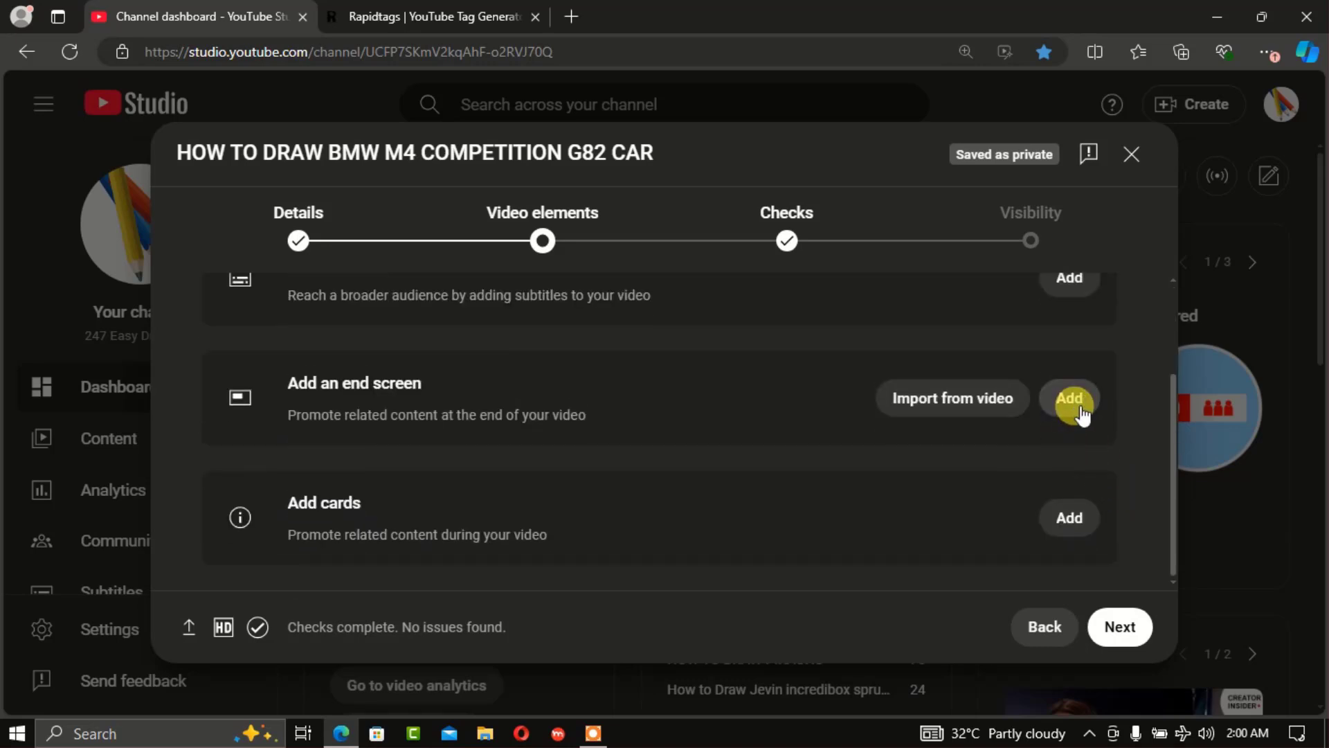
left_click(1080, 405)
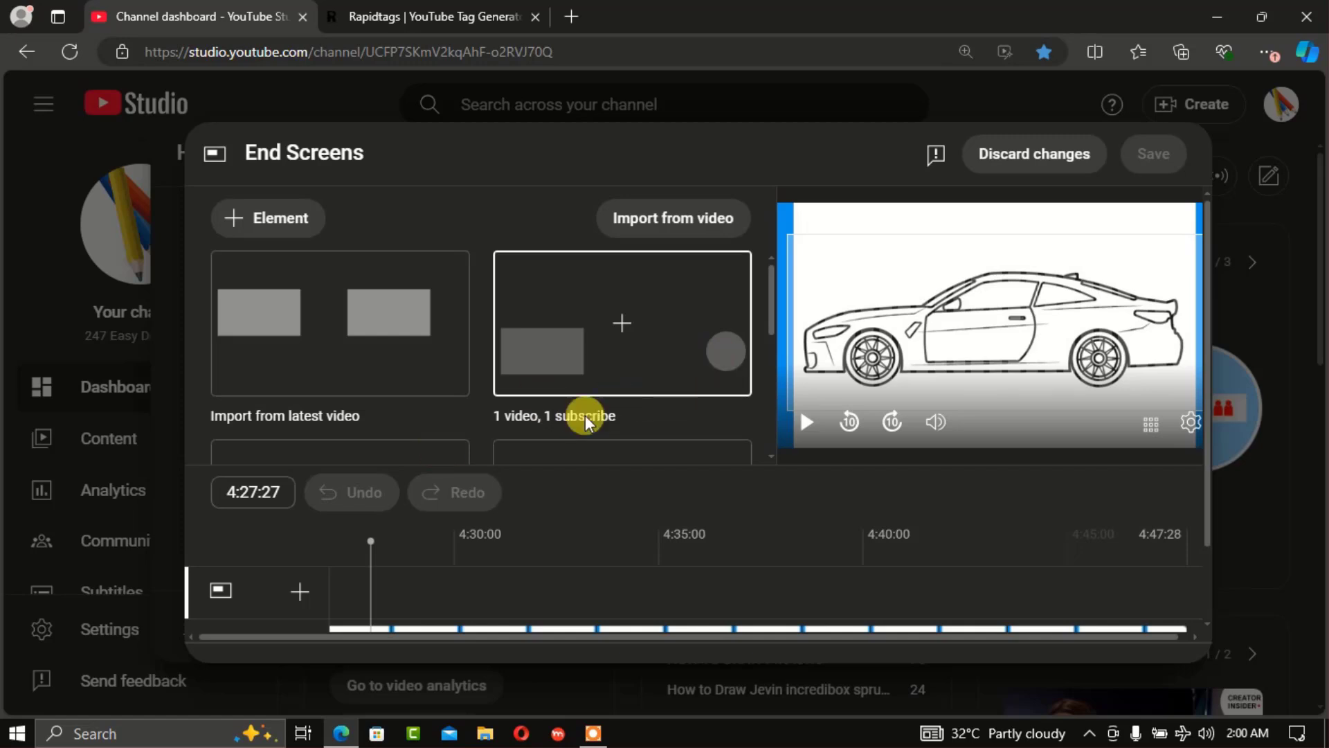
scroll(588, 415, "down", 2)
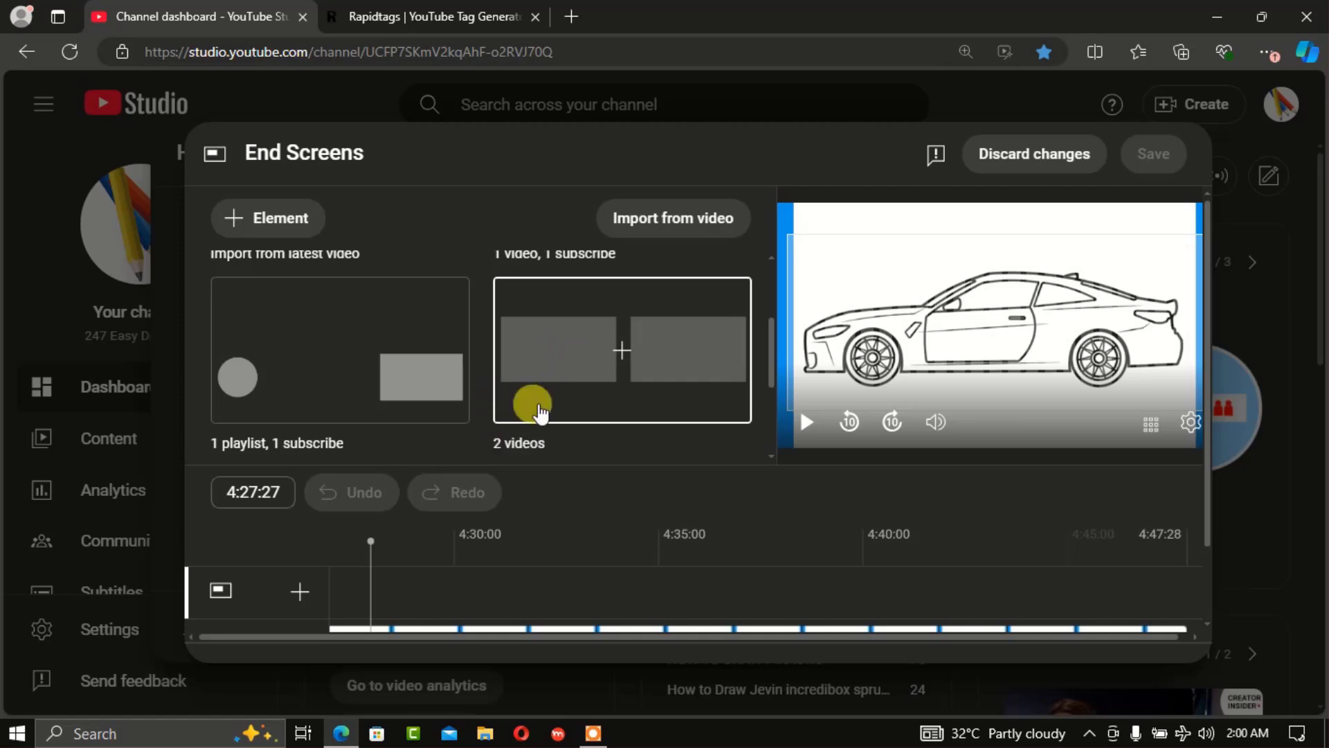
left_click(587, 363)
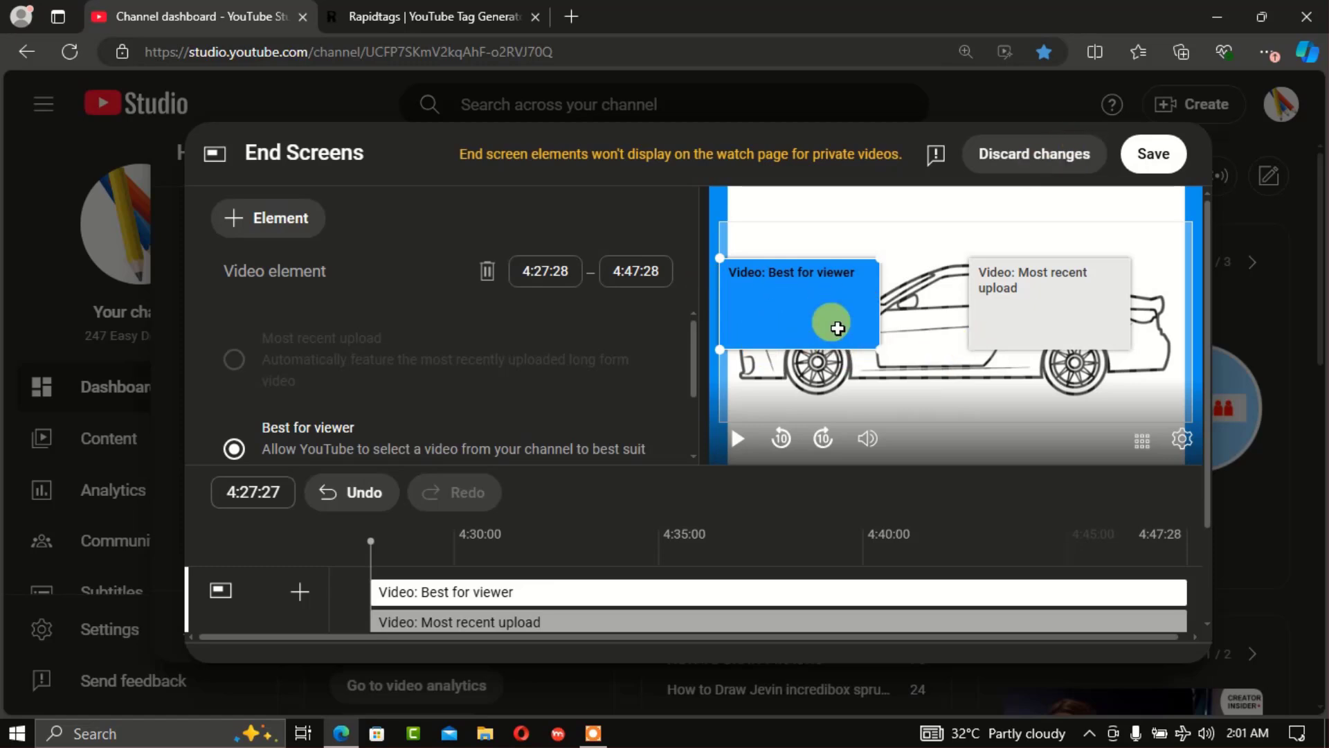
left_click(1157, 157)
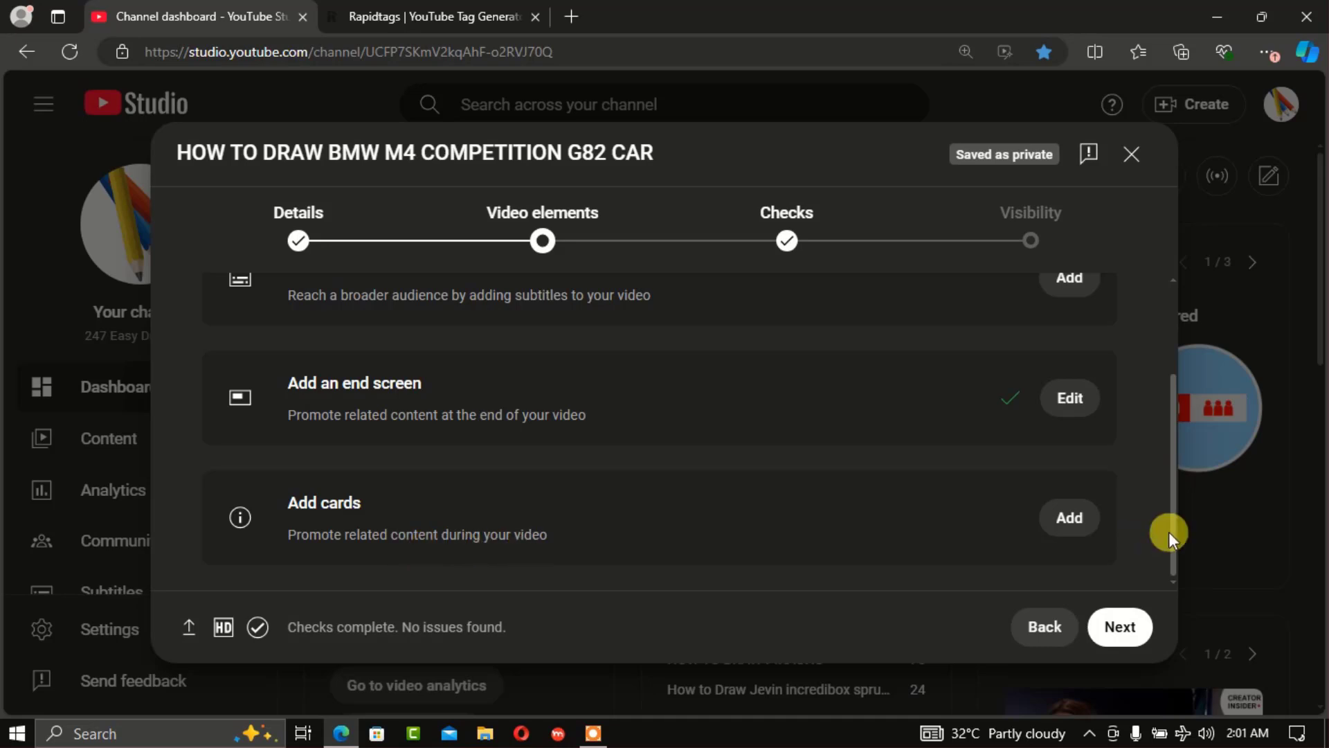
- Add a video card at 1:52:08 linking to "HOW TO DRAW AUDI Q3 2011 CAR"
left_click(1080, 527)
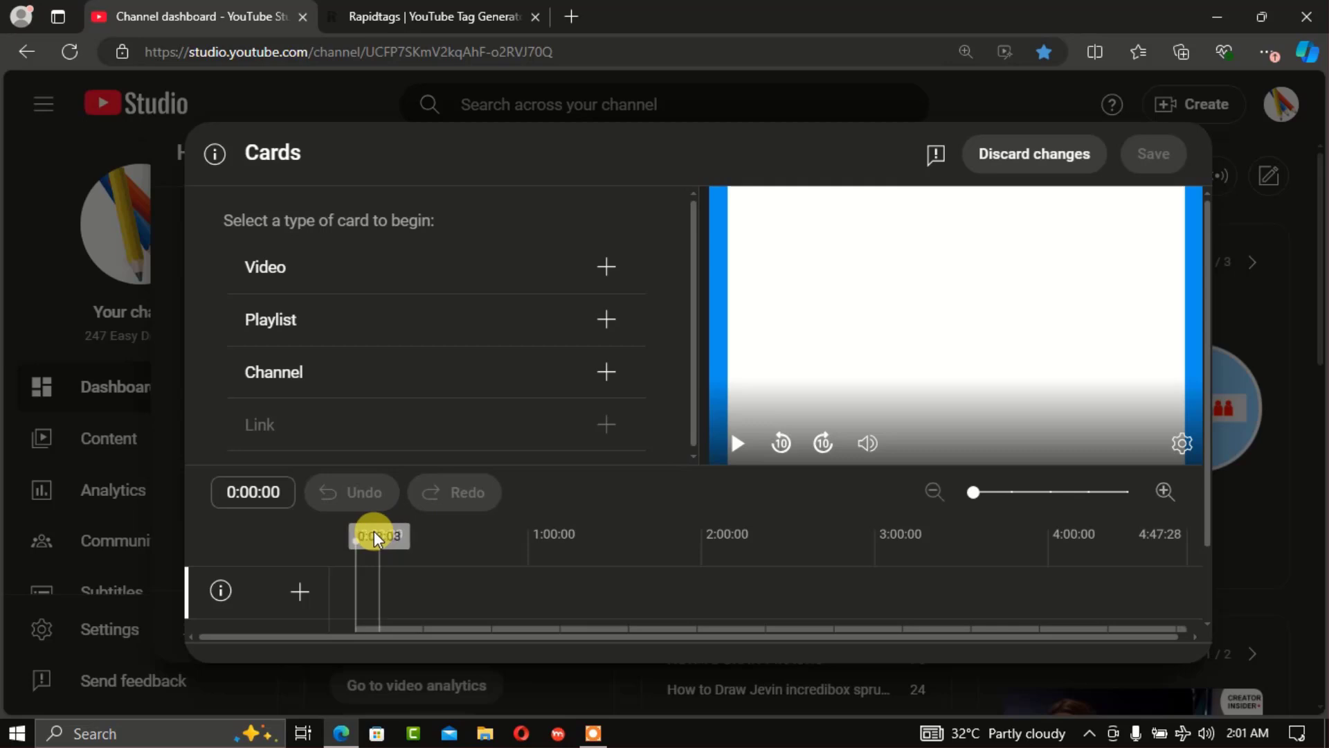
left_click_drag(356, 534, 680, 540)
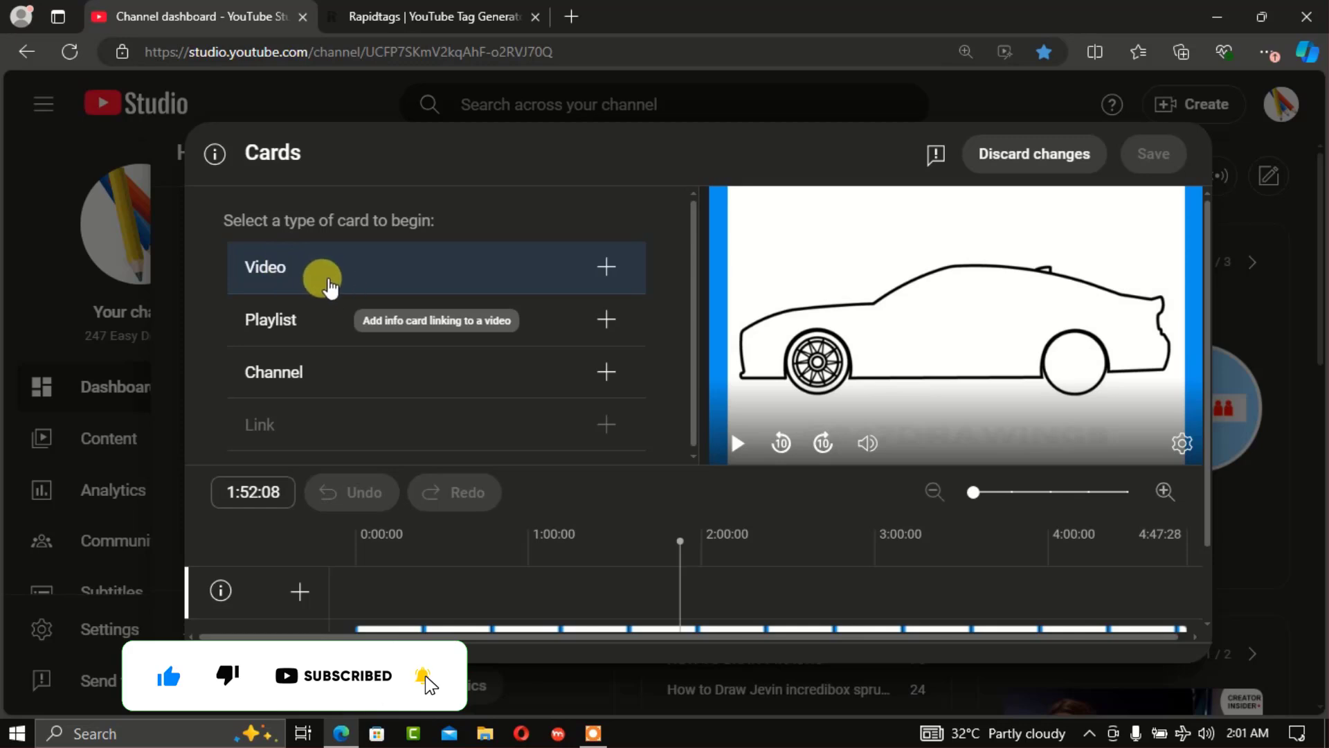
left_click(607, 267)
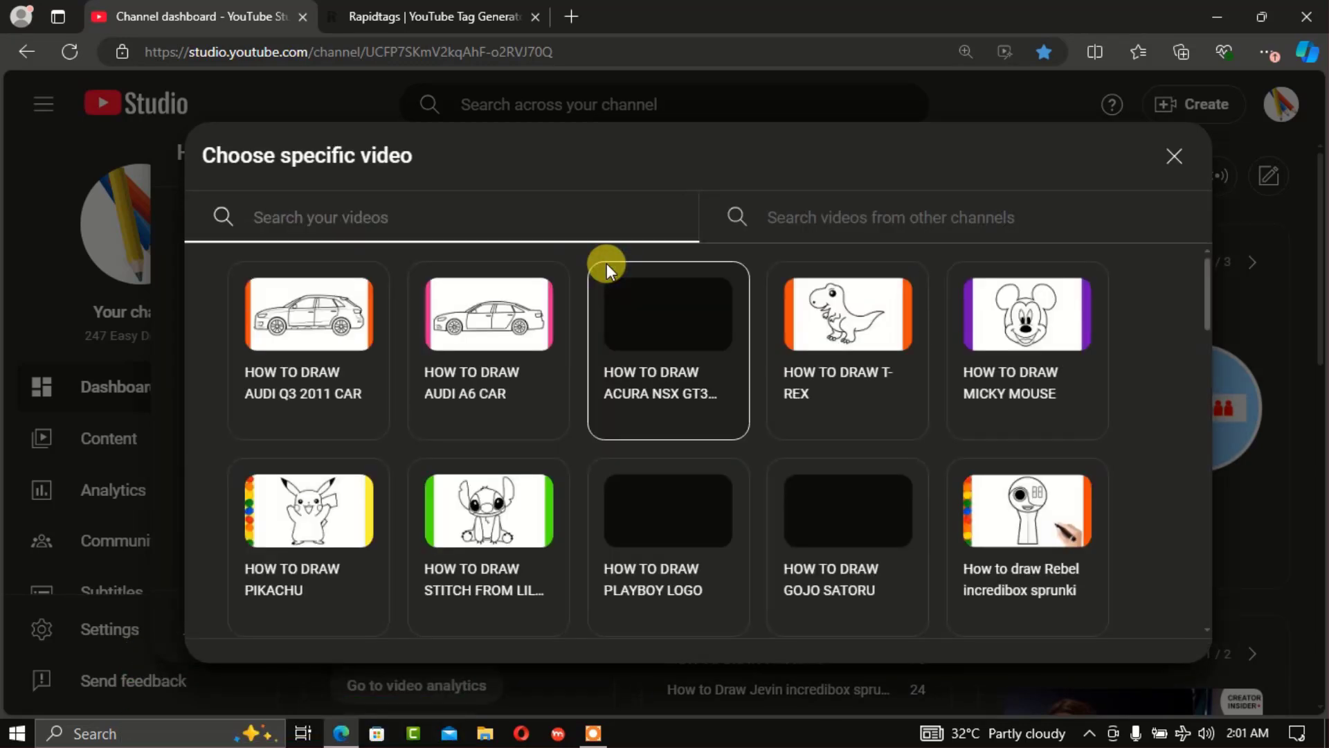
left_click(314, 316)
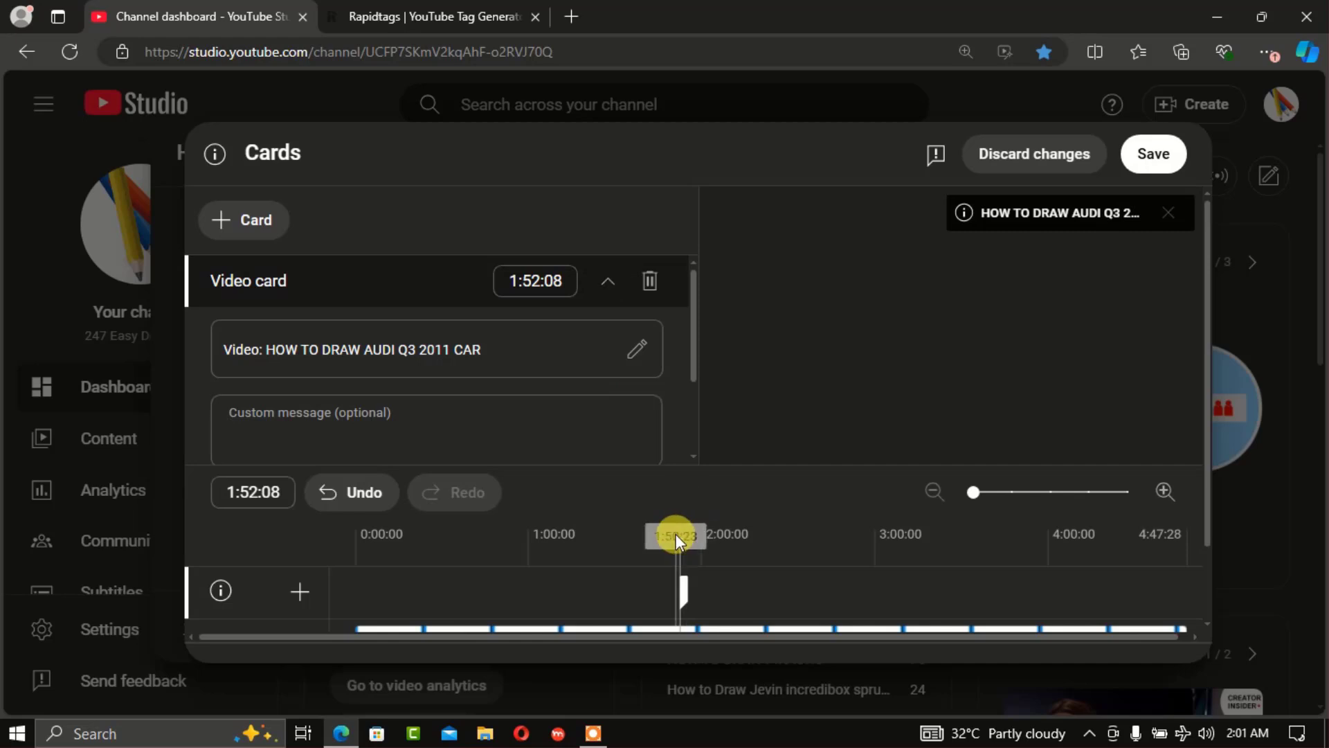
- Add a second video card at 3:13:01 linking to "HOW TO DRAW ACURA NSX GT3 2019 CAR" and save the cards
left_click_drag(687, 537, 914, 538)
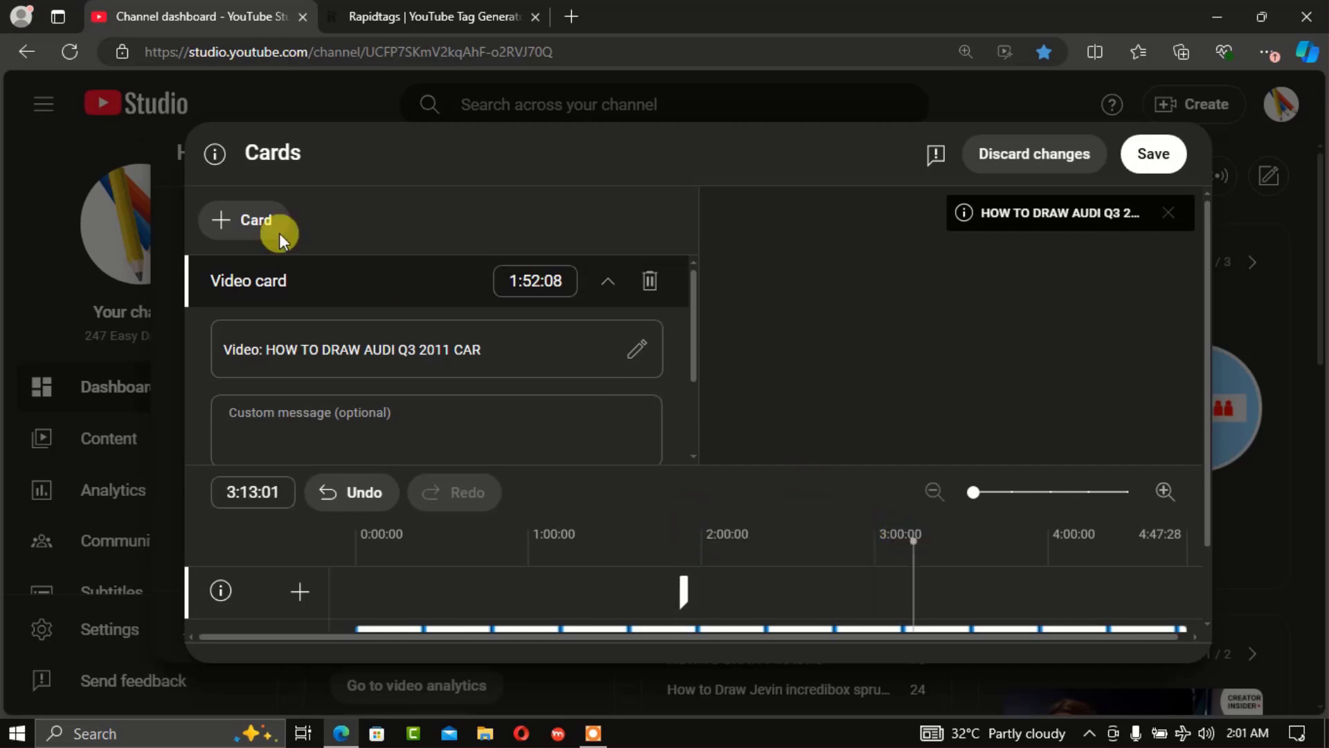
left_click(228, 234)
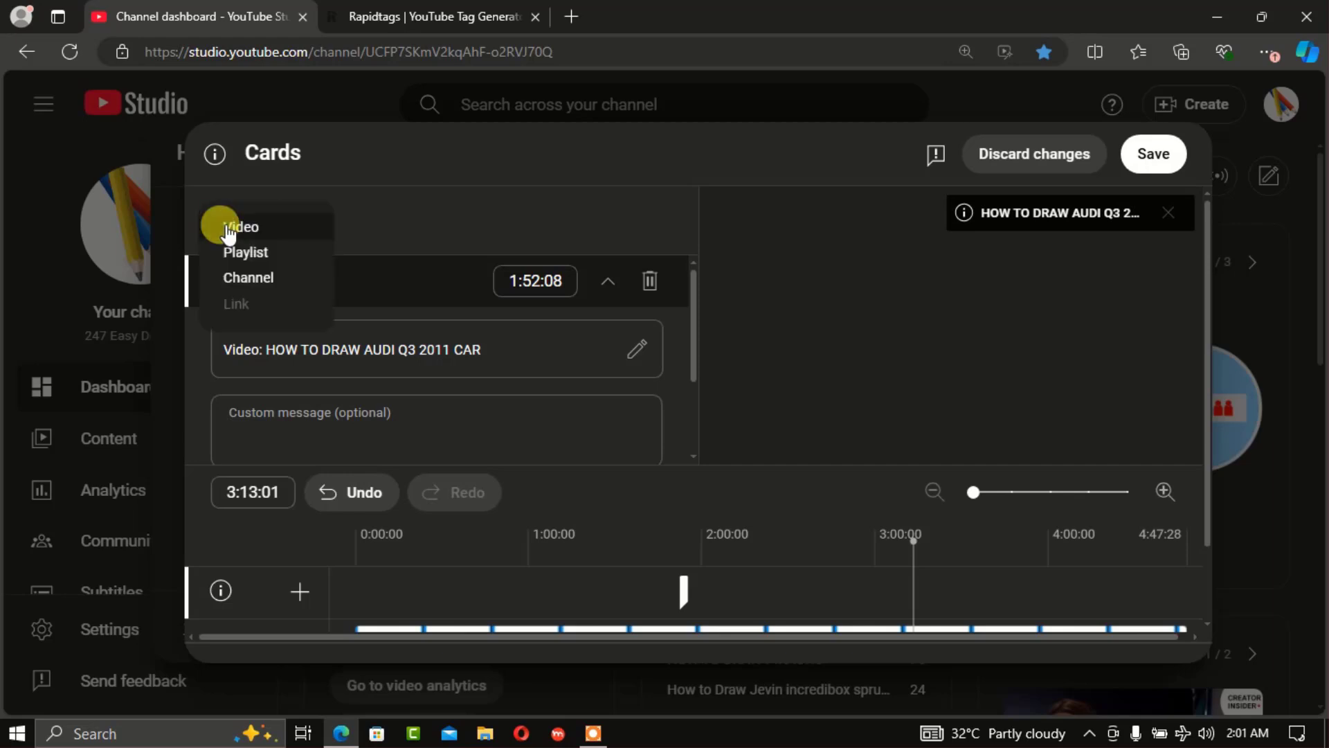
left_click(261, 229)
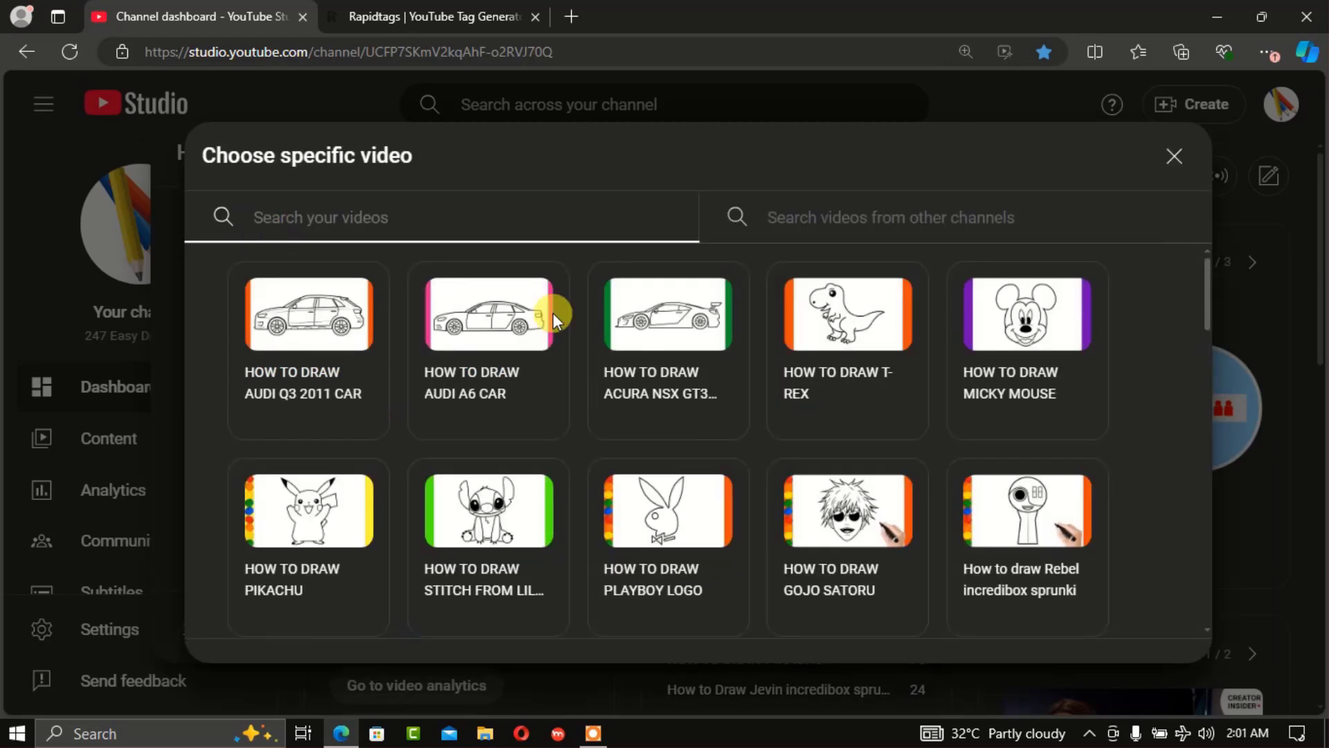
left_click(666, 322)
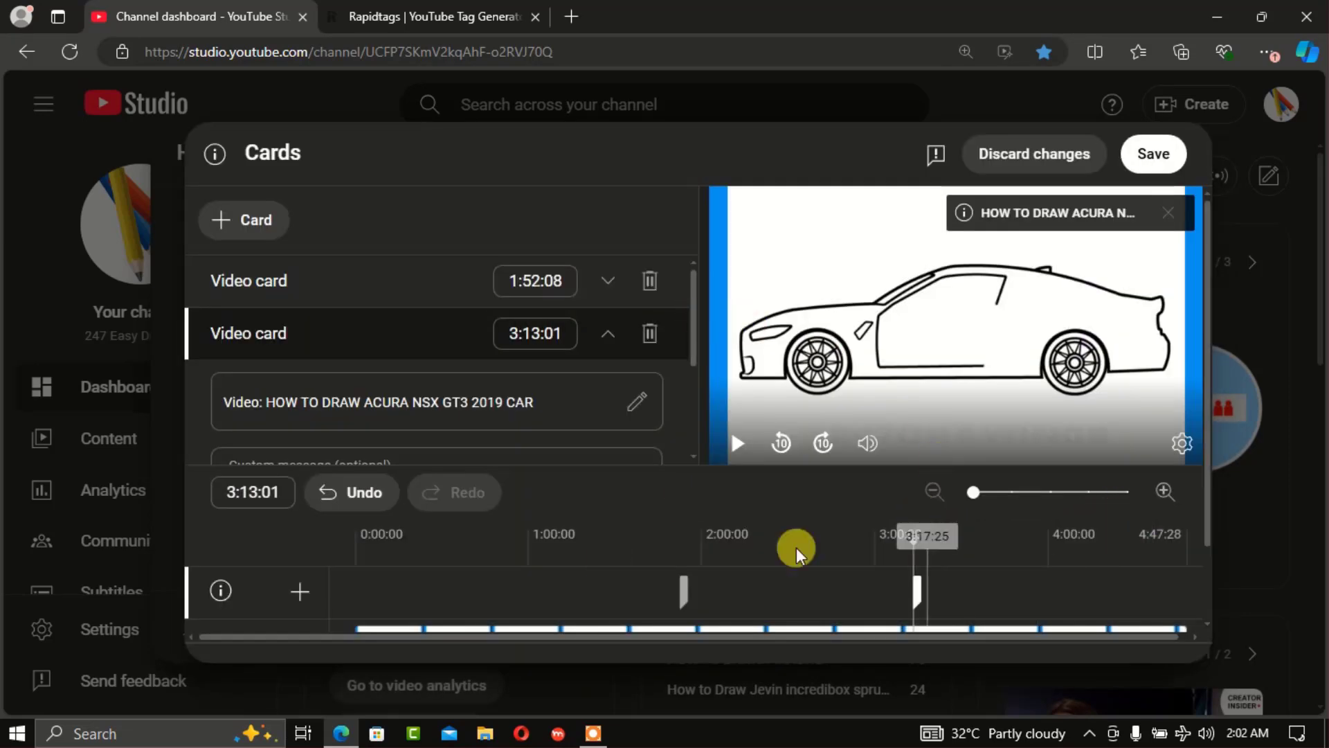
left_click(1167, 165)
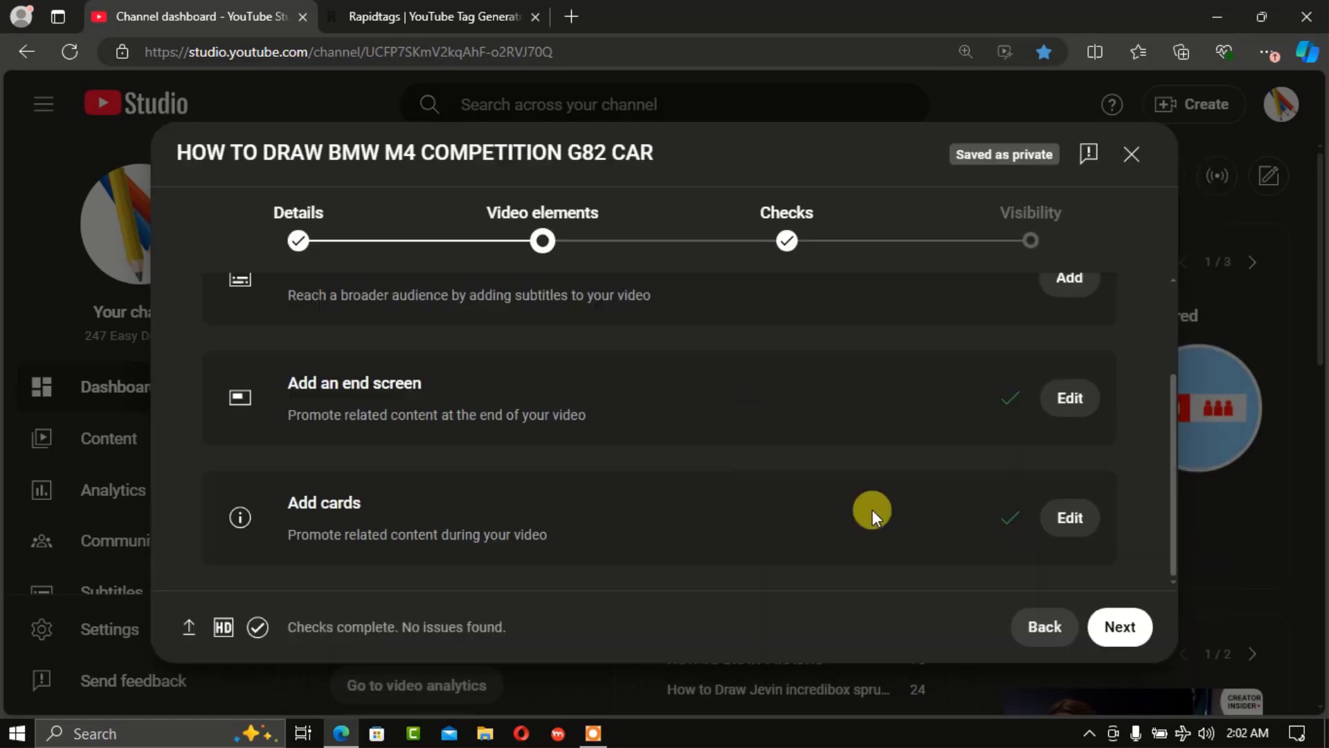
- Continue past the checks, publish the video with Public visibility and close the link-sharing dialog
left_click(1119, 629)
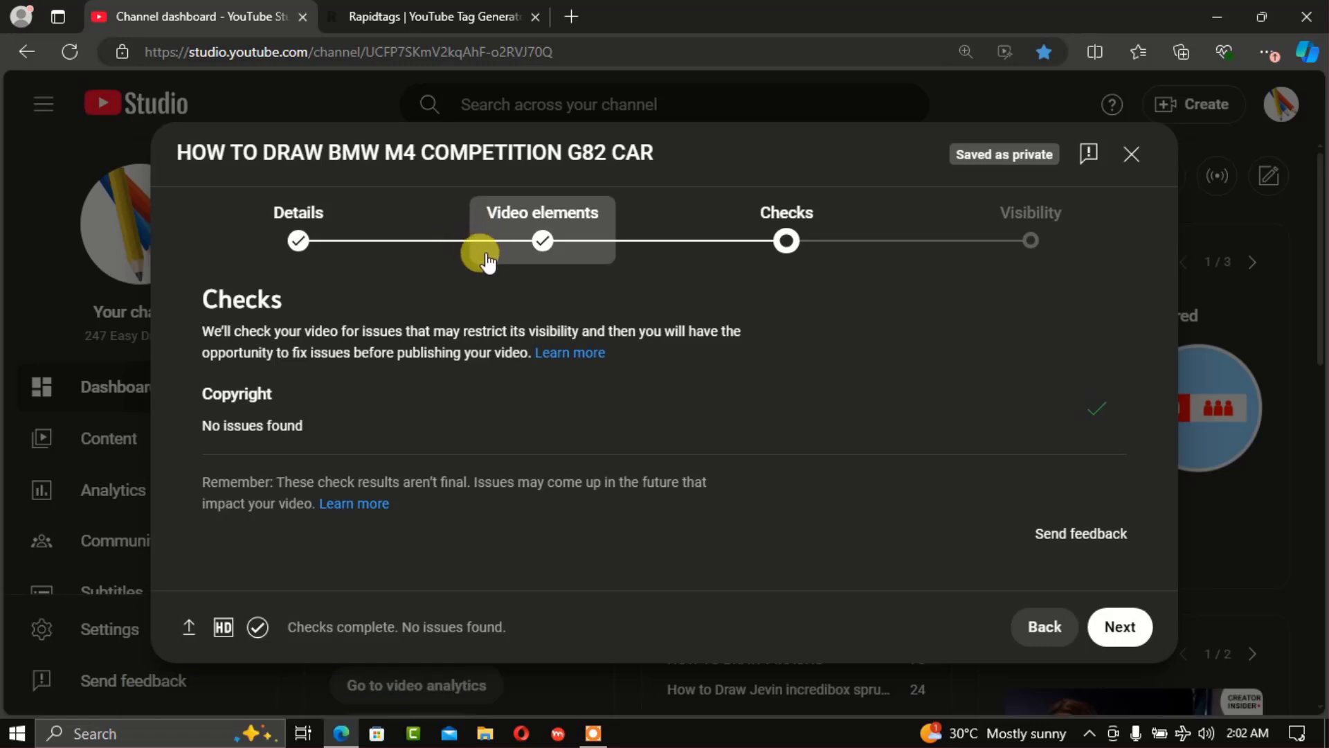
left_click(1122, 629)
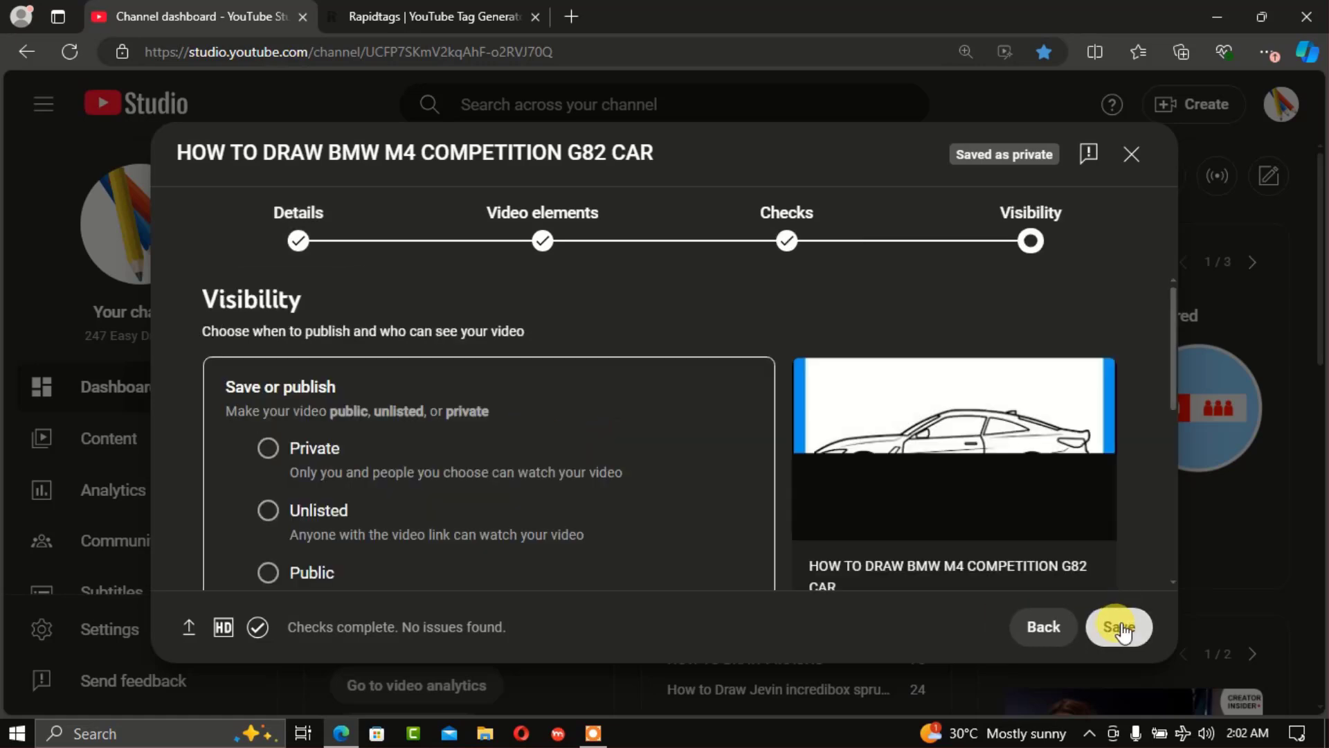
left_click(268, 573)
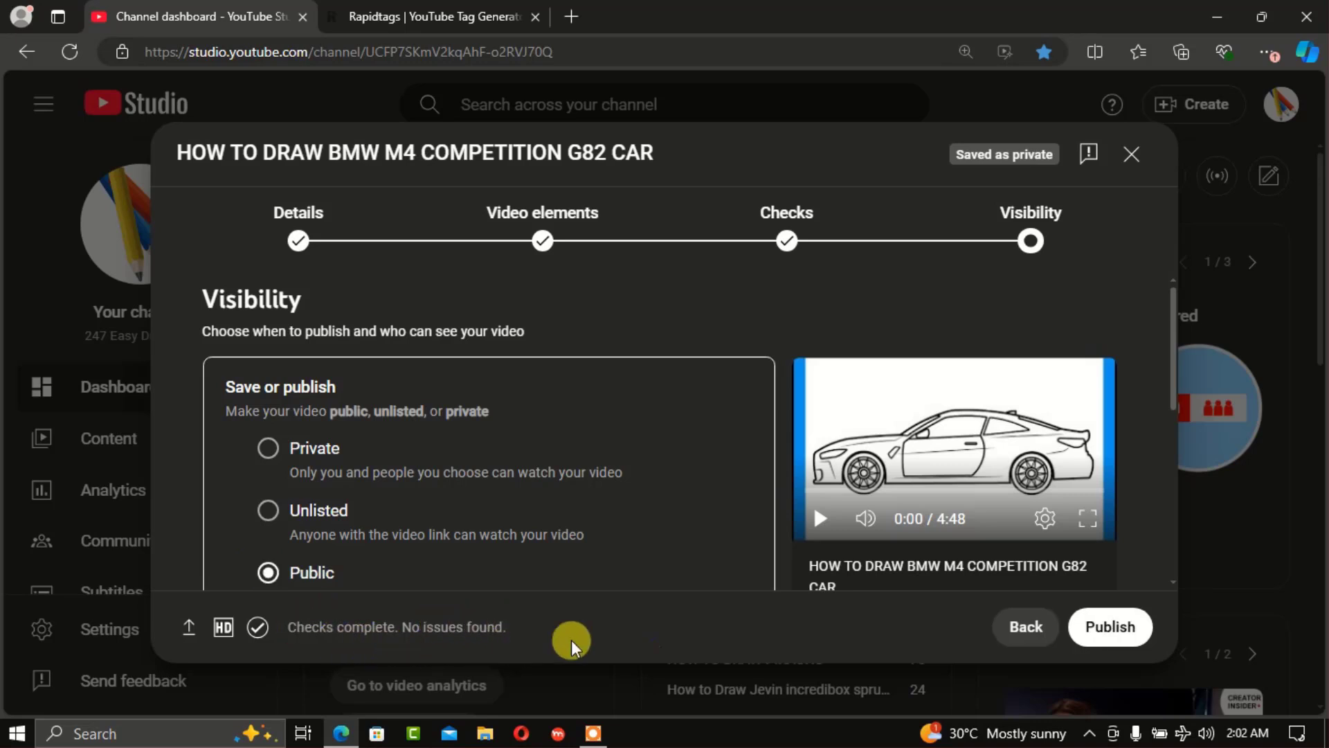
left_click(1111, 630)
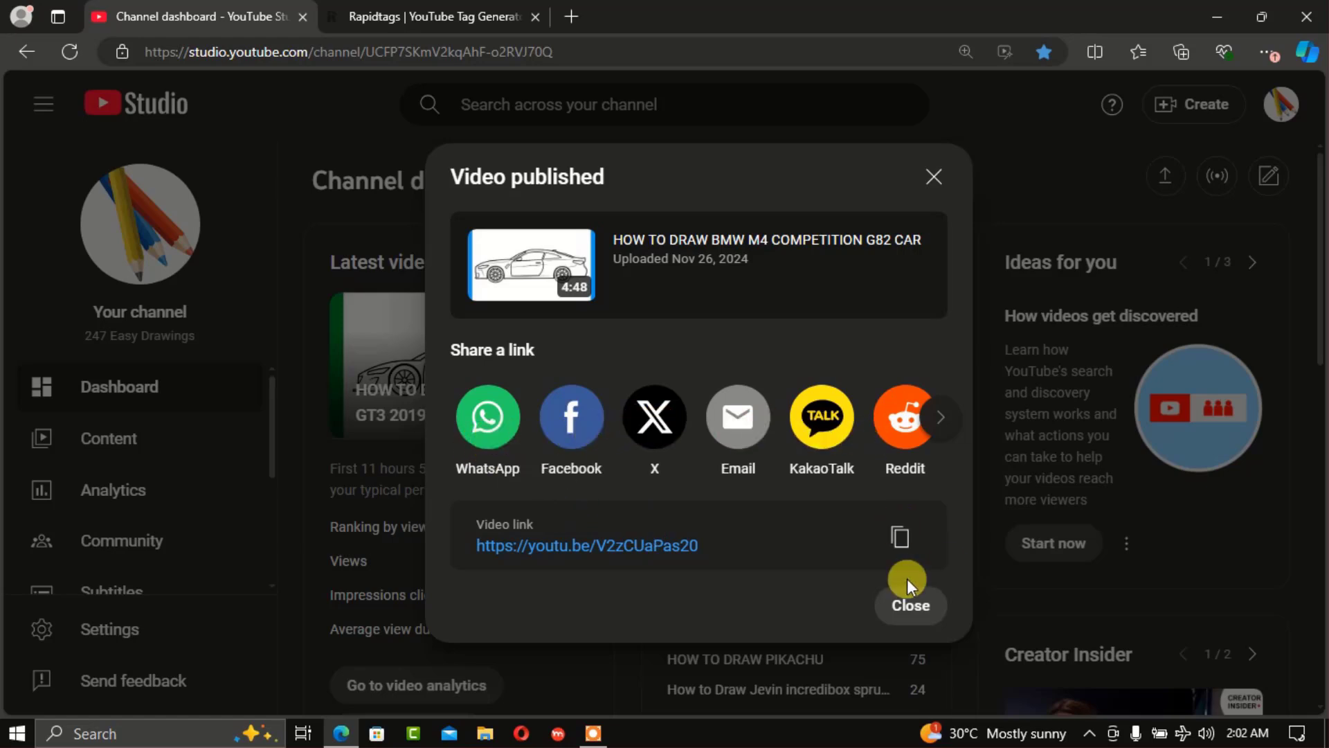
left_click(939, 416)
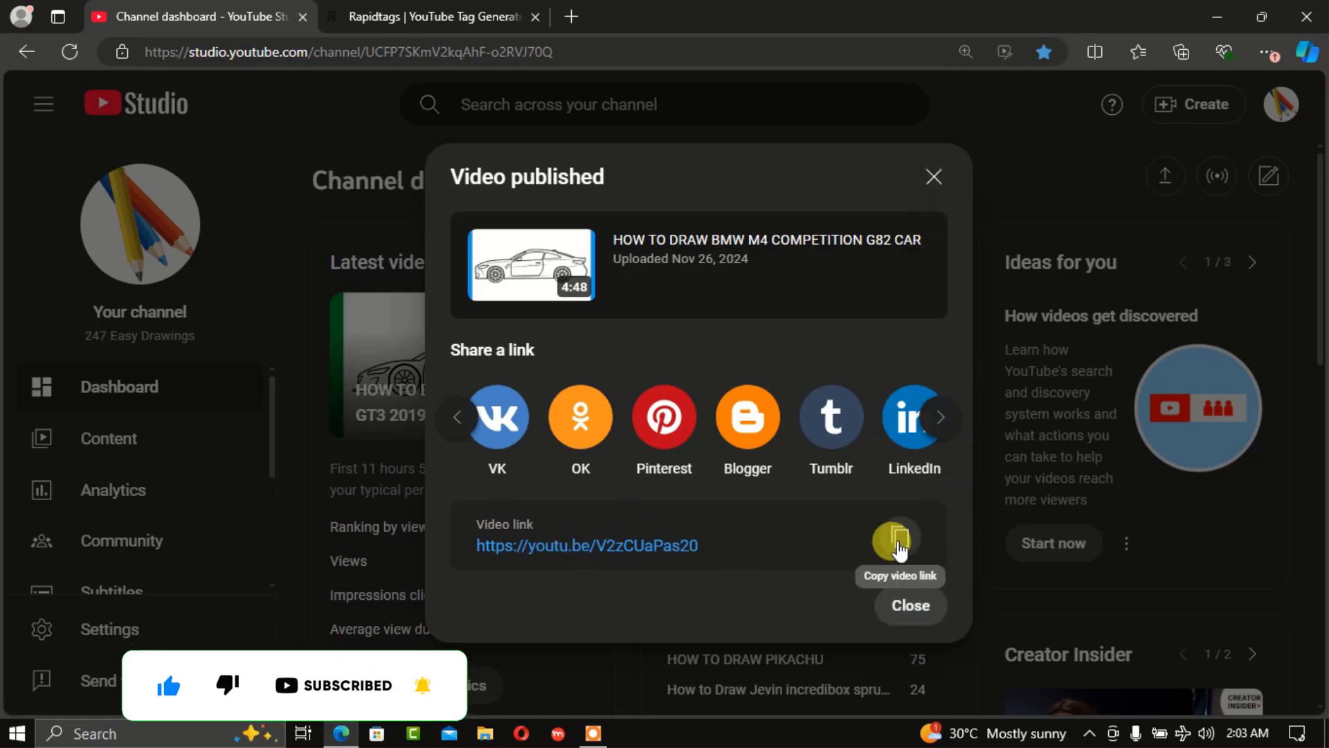
left_click(911, 607)
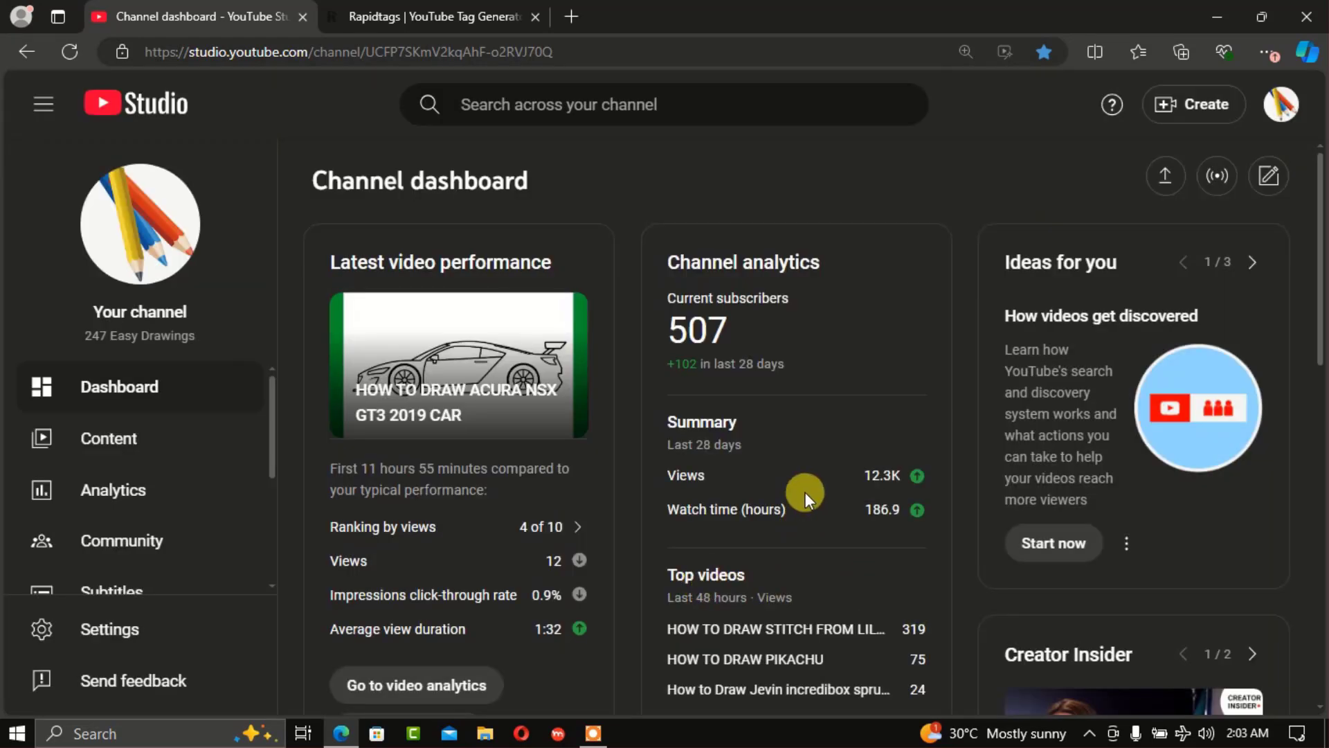